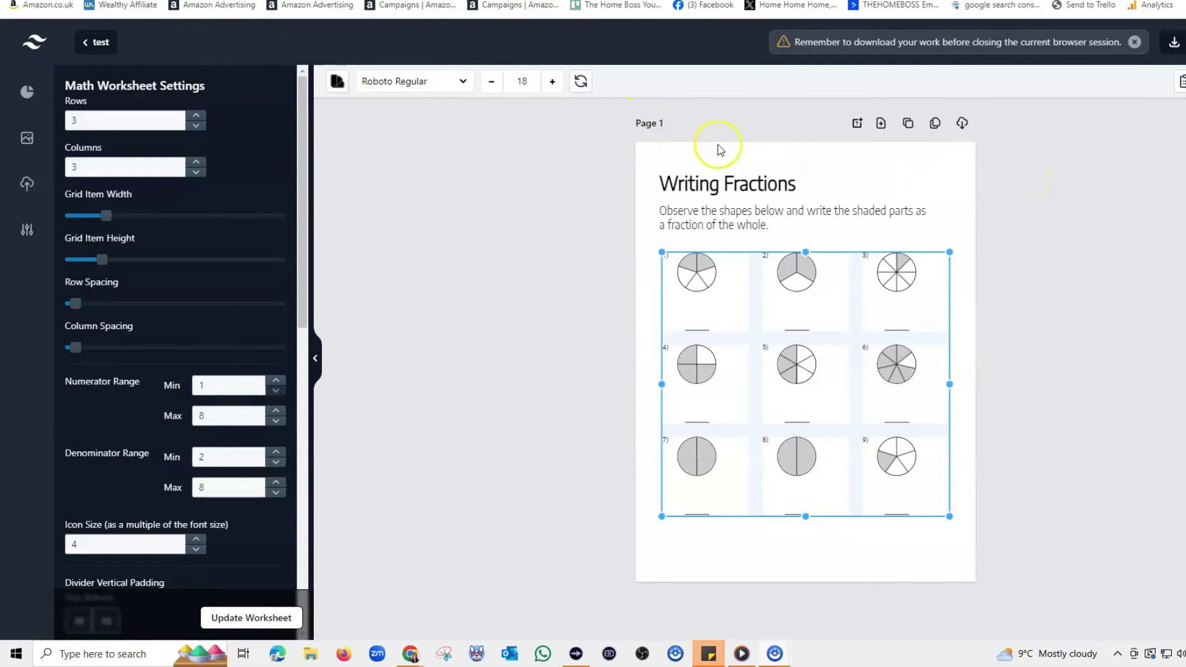
- Regenerate the fraction problems in the page 1 grid several times to get a new random set
click(582, 84)
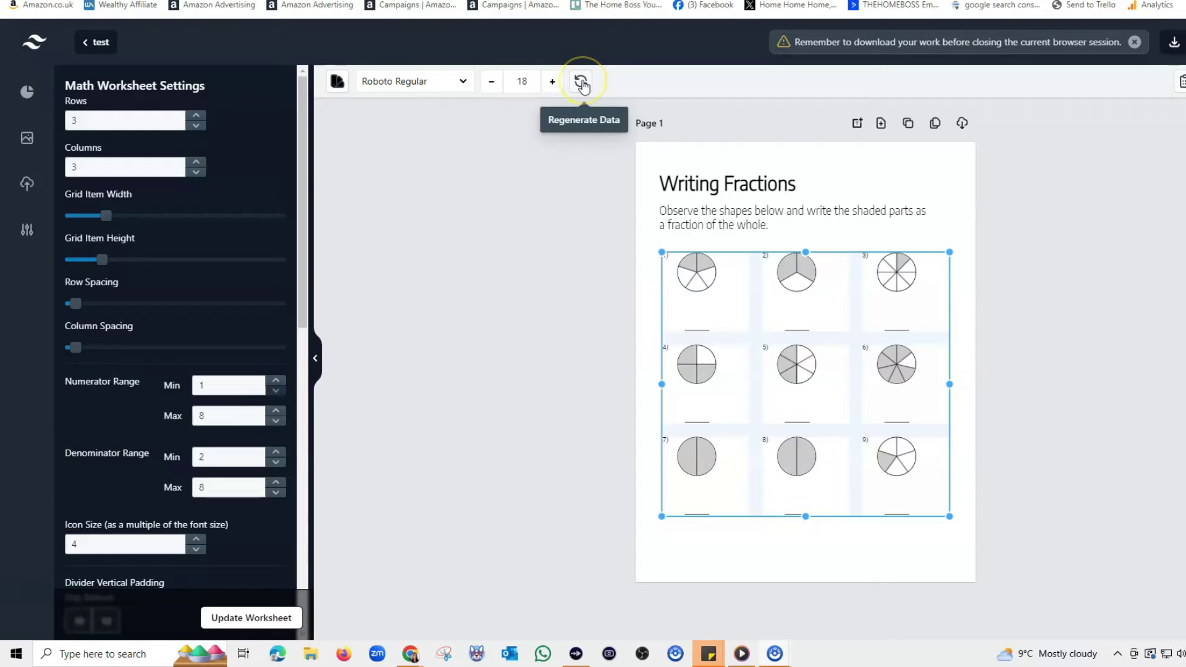
click(581, 87)
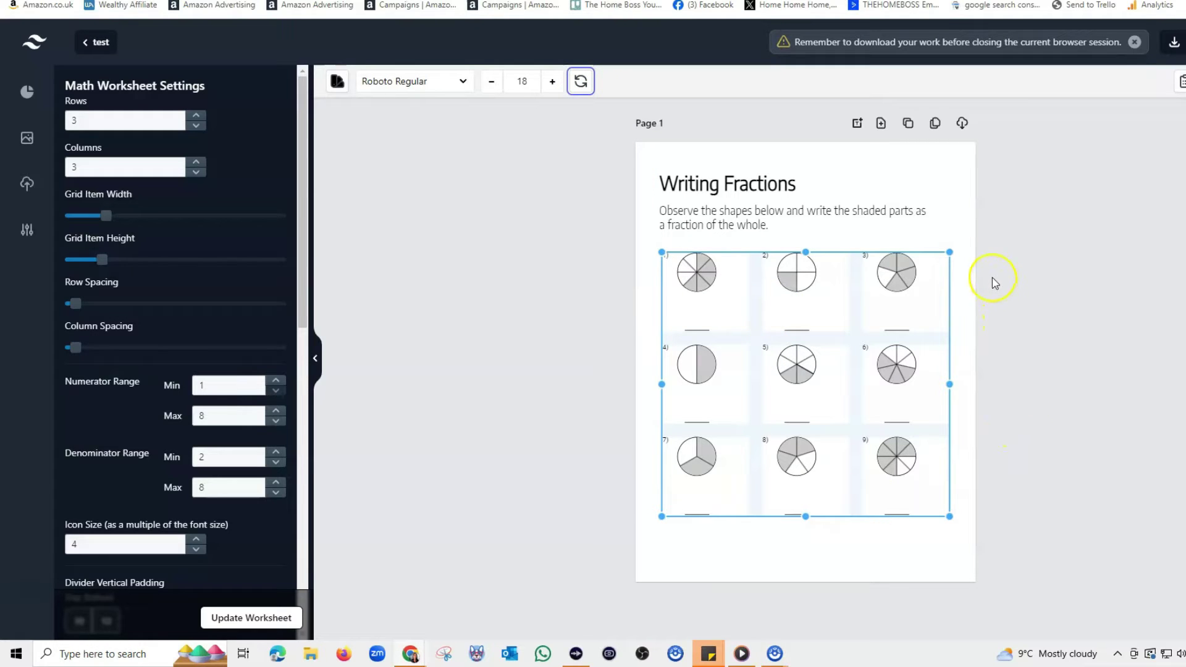
click(581, 87)
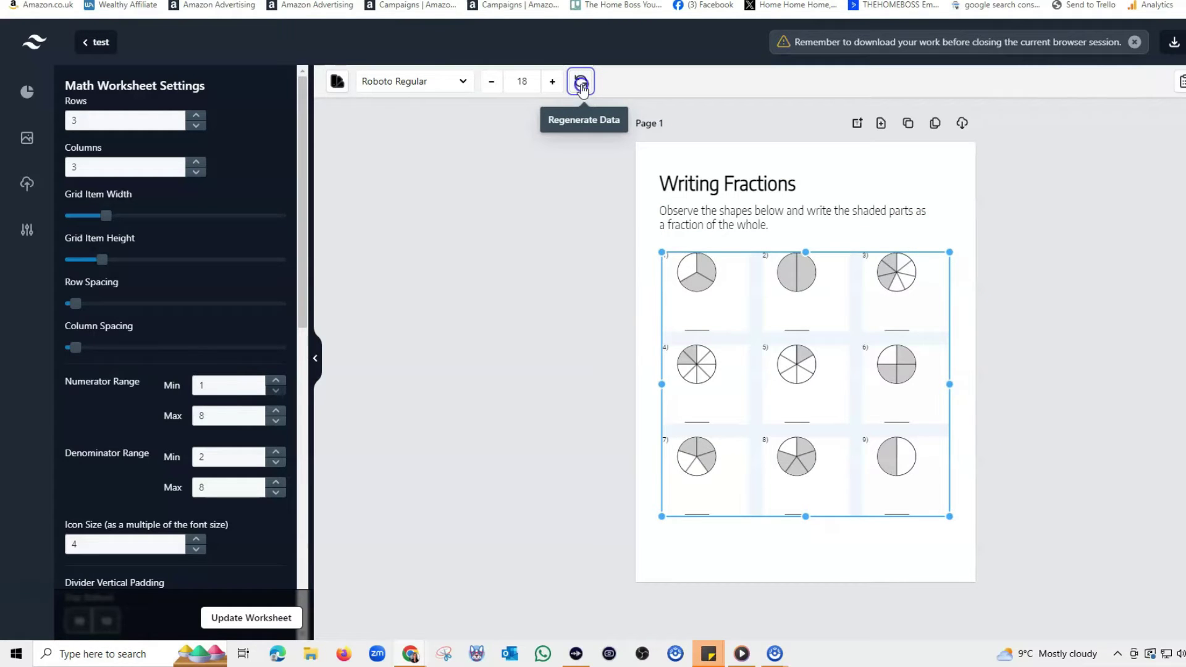
click(581, 87)
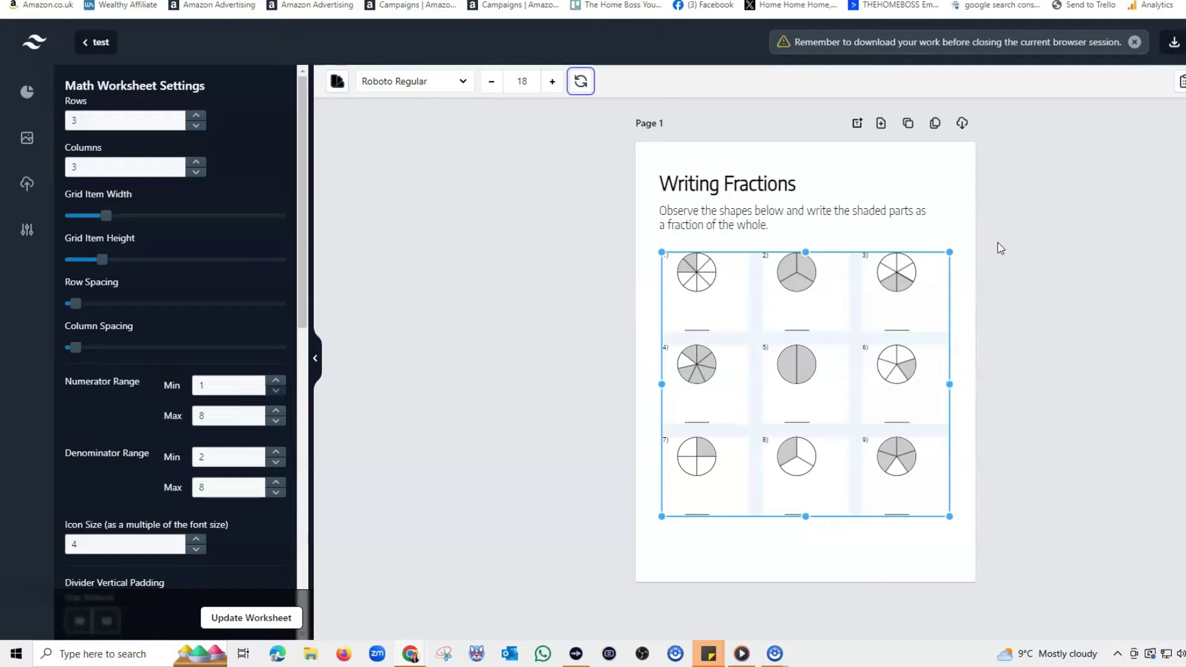
click(1007, 190)
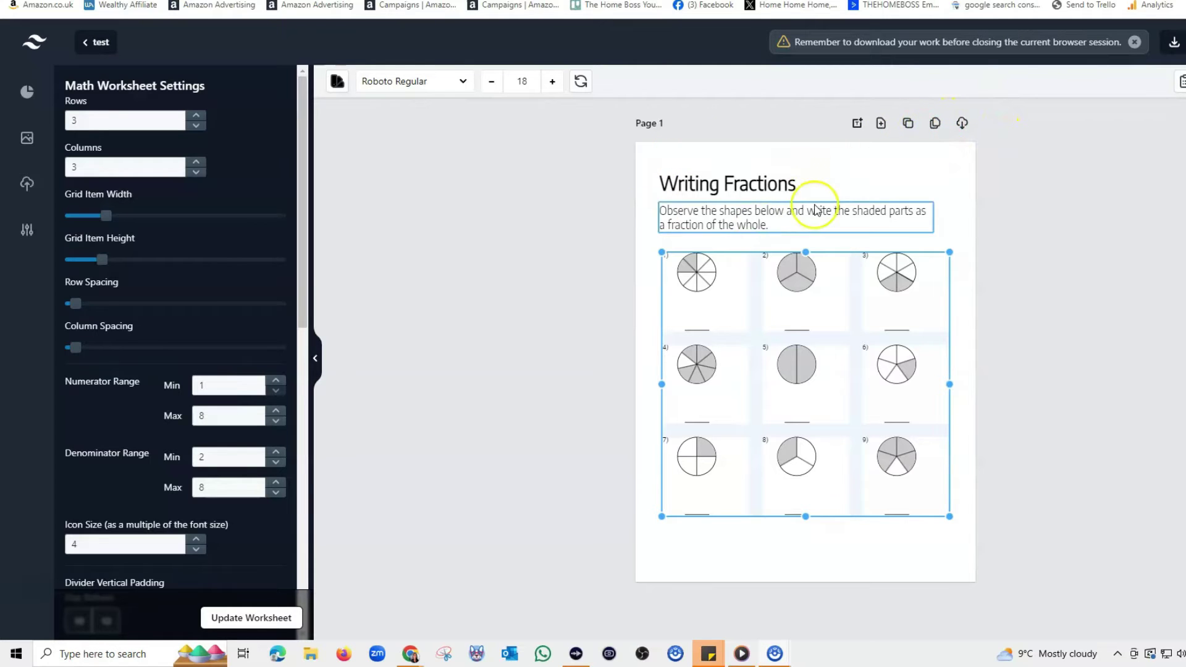
- Duplicate the Writing Fractions page with fresh problems three times, making a four-page worksheet set
click(907, 125)
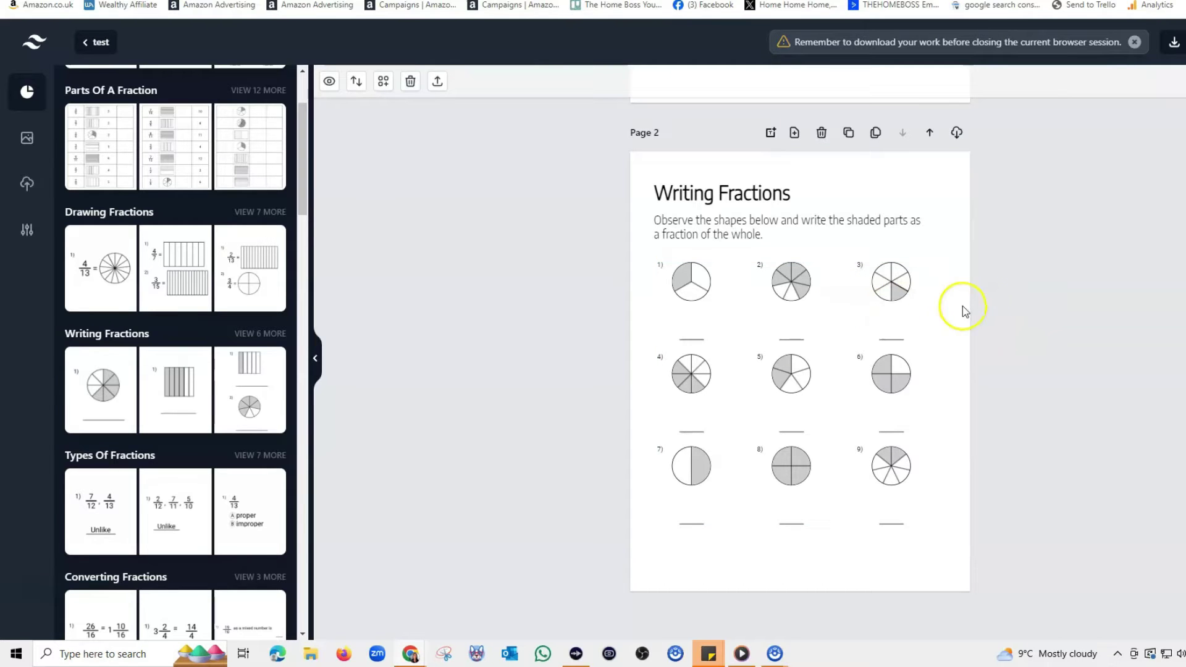
scroll(1000, 278, up, 7)
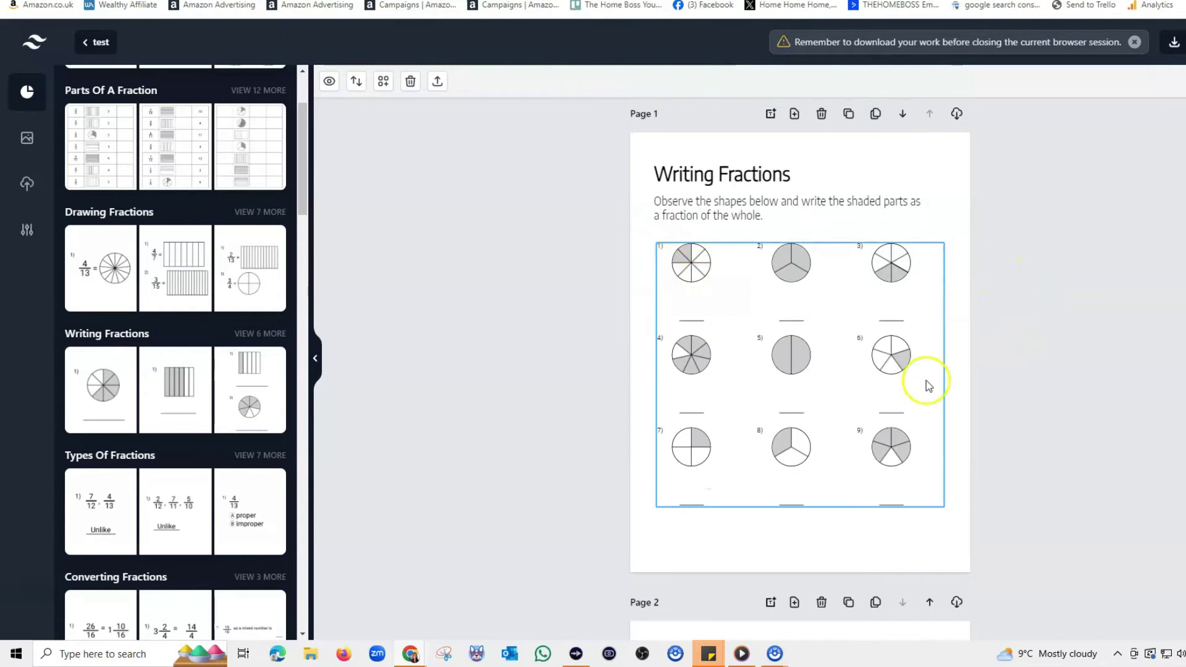
scroll(1001, 305, down, 5)
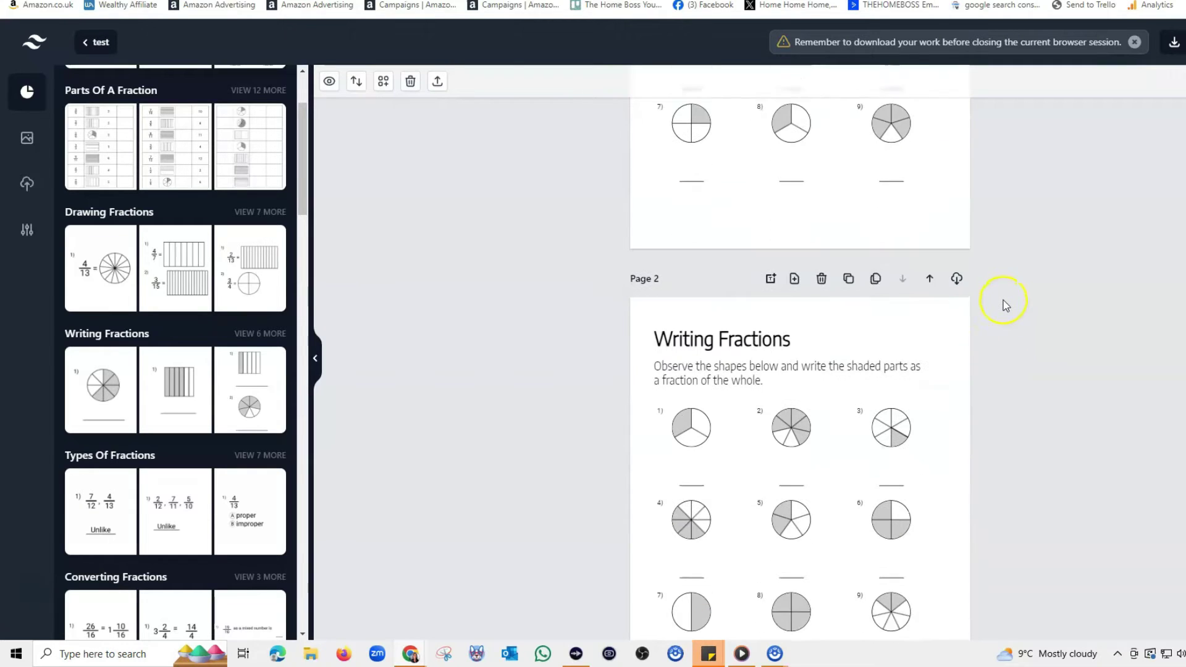
click(847, 267)
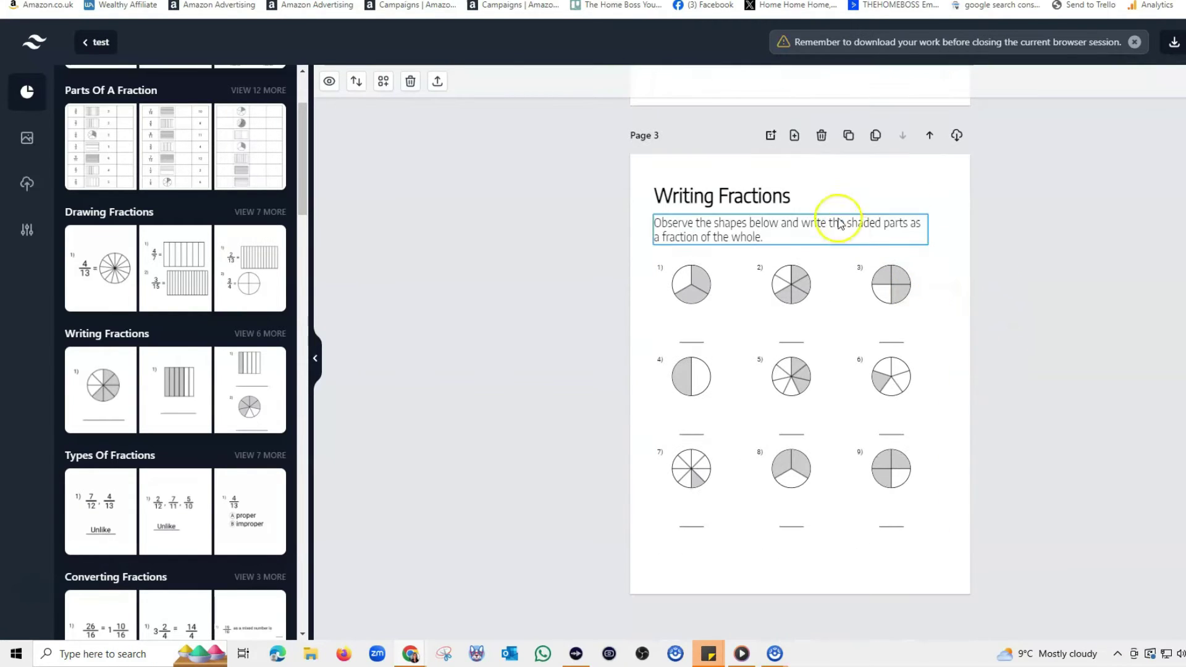
click(847, 137)
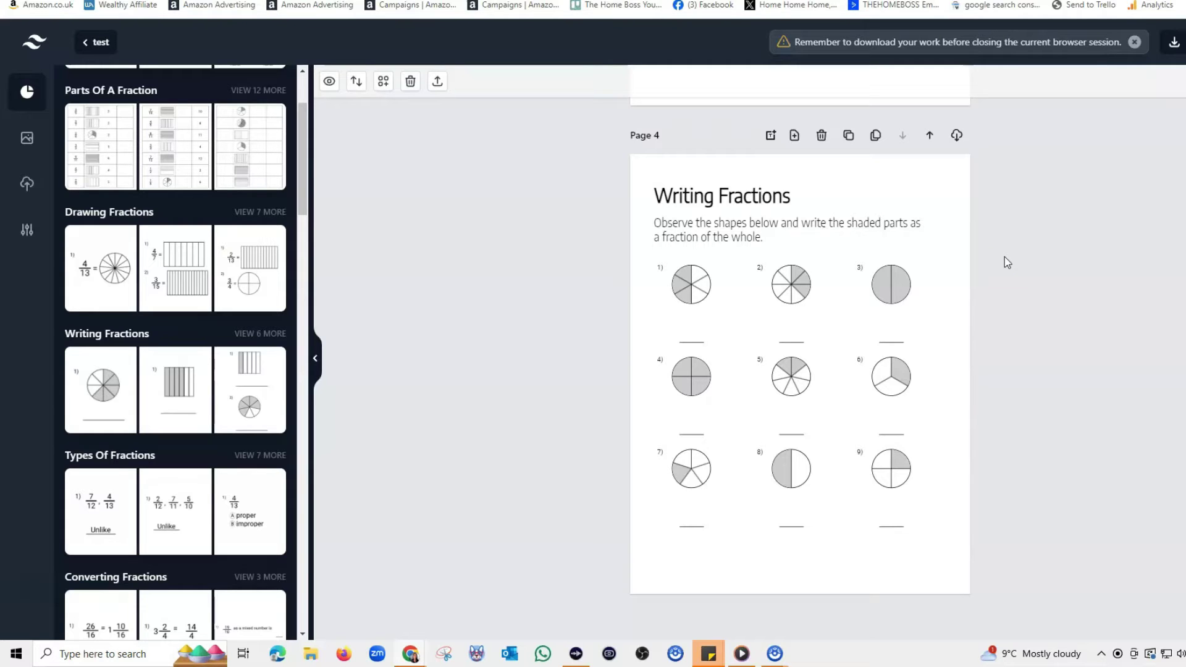
- Review pages 1 to 4 and compare the fraction circles across the duplicated worksheets
click(982, 255)
scroll(1042, 249, up, 10)
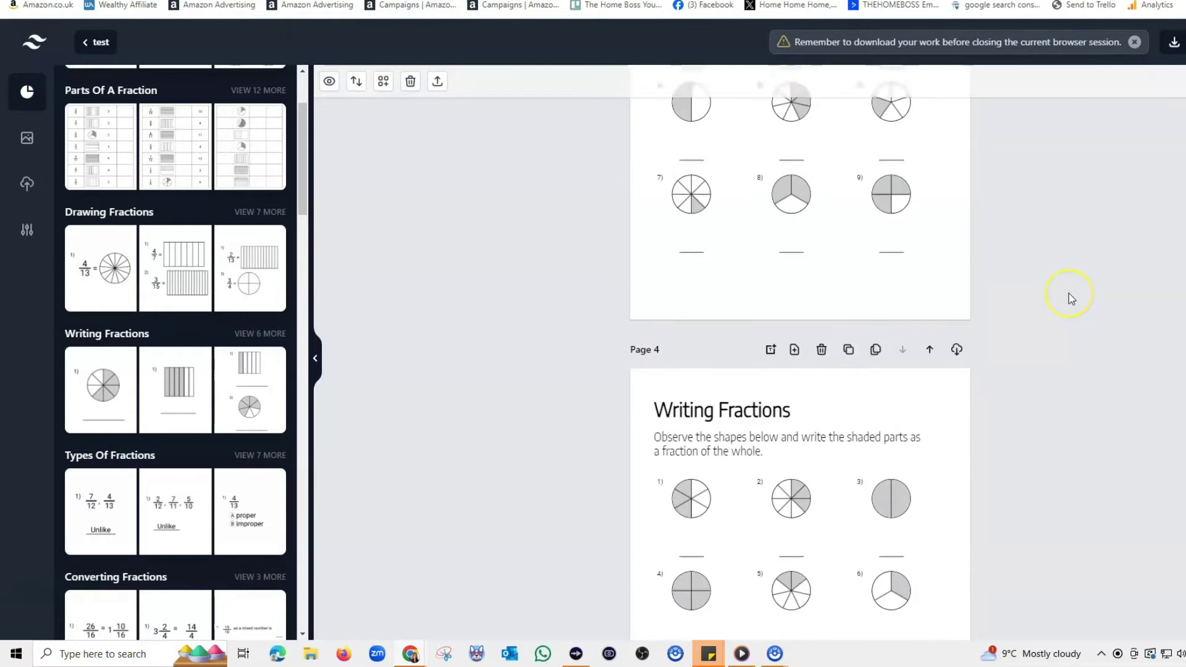
scroll(1071, 299, up, 5)
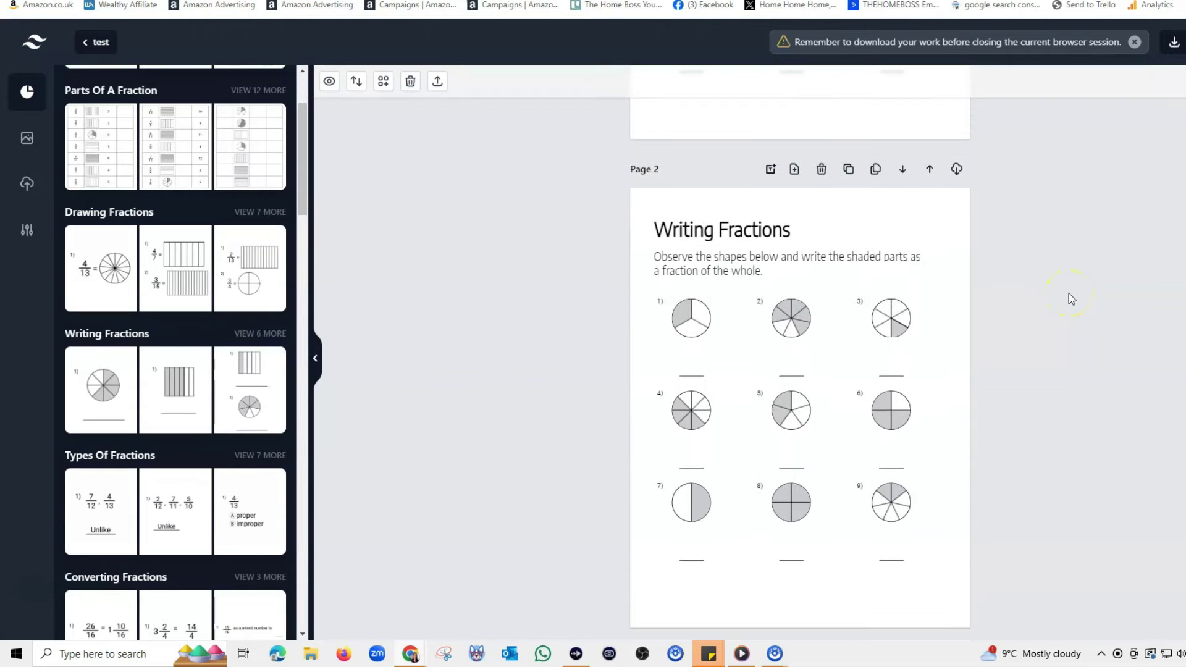
scroll(1071, 299, up, 6)
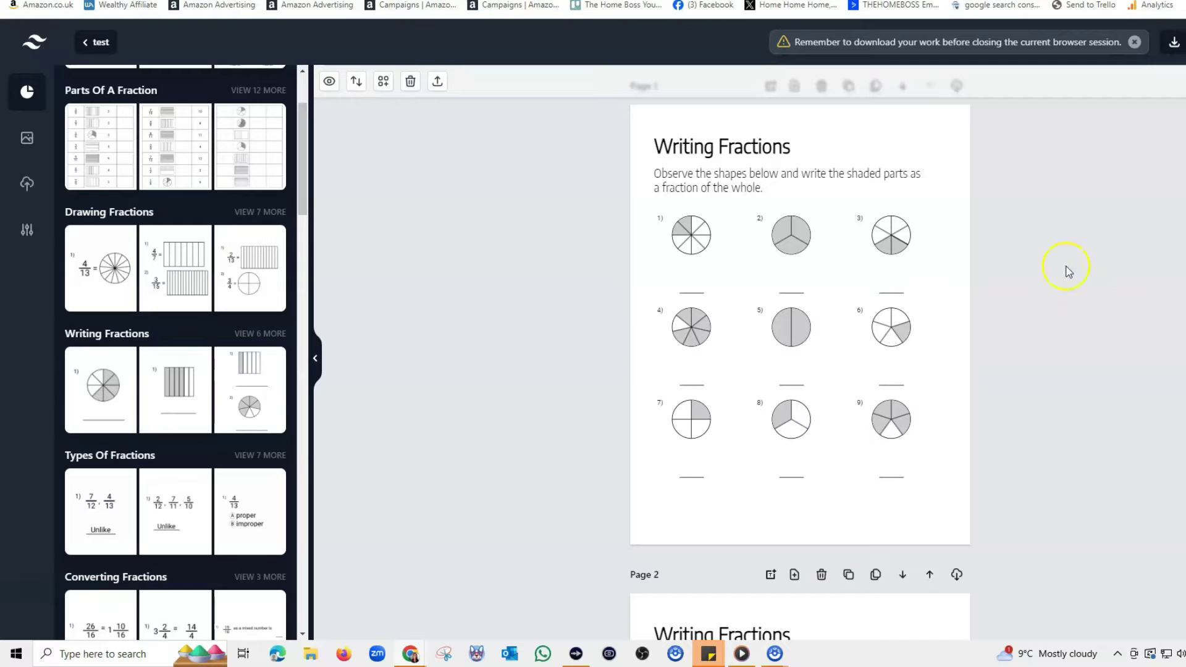
scroll(1053, 234, down, 13)
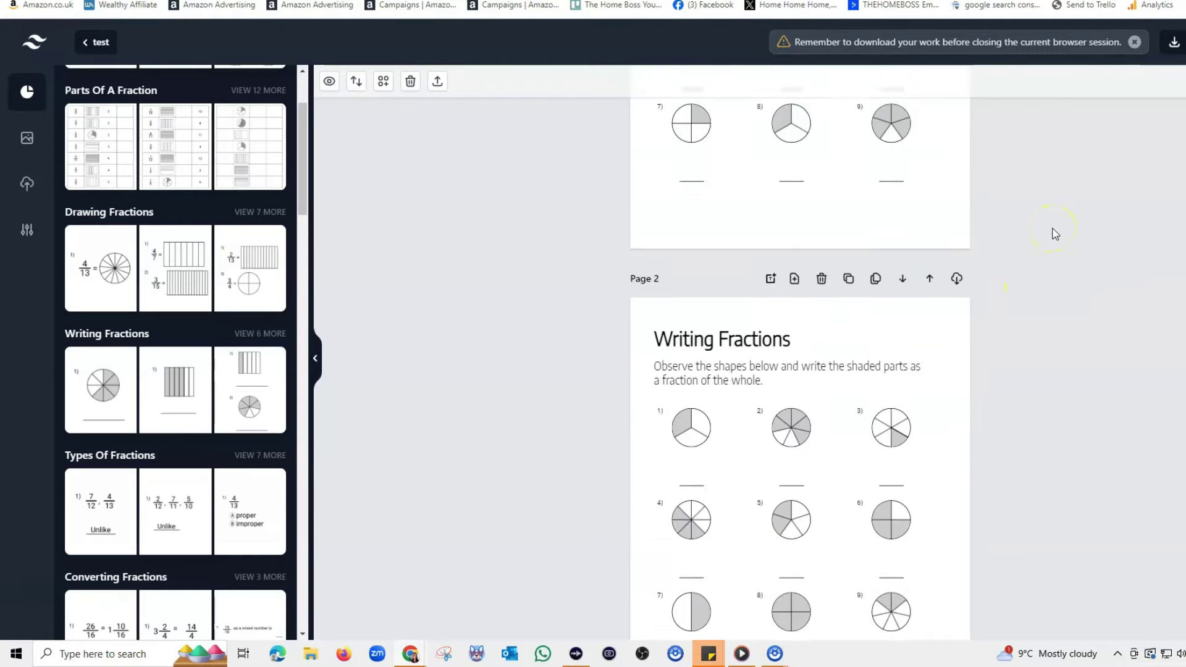
scroll(1053, 233, down, 9)
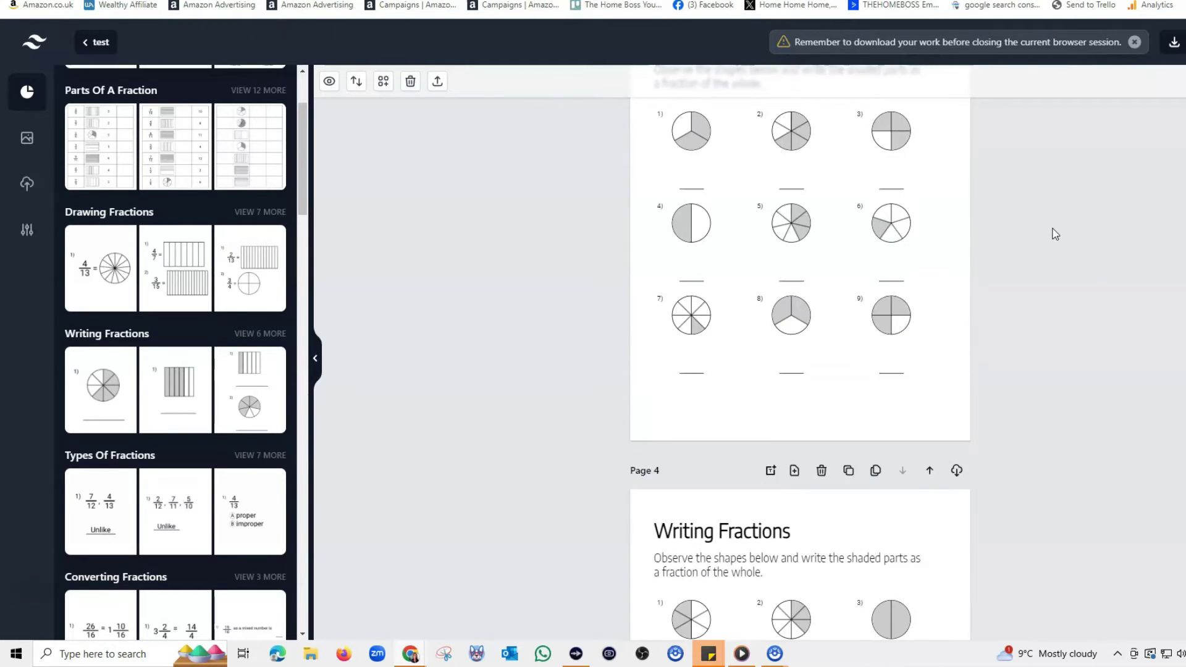
scroll(1055, 233, down, 2)
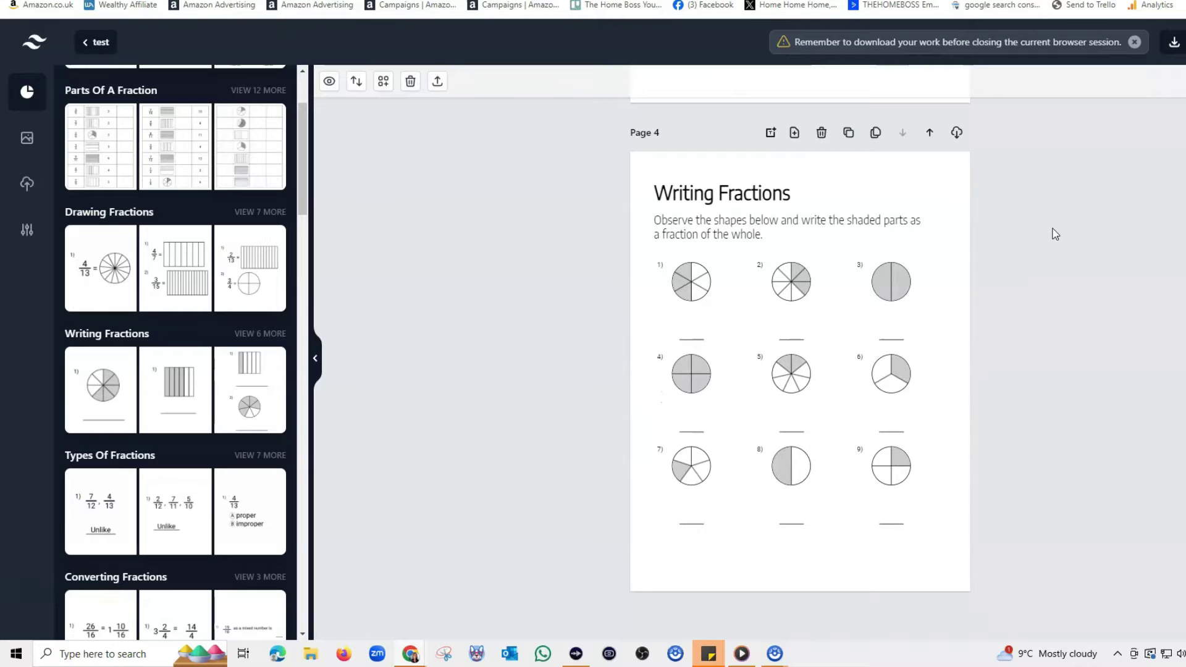
click(1034, 233)
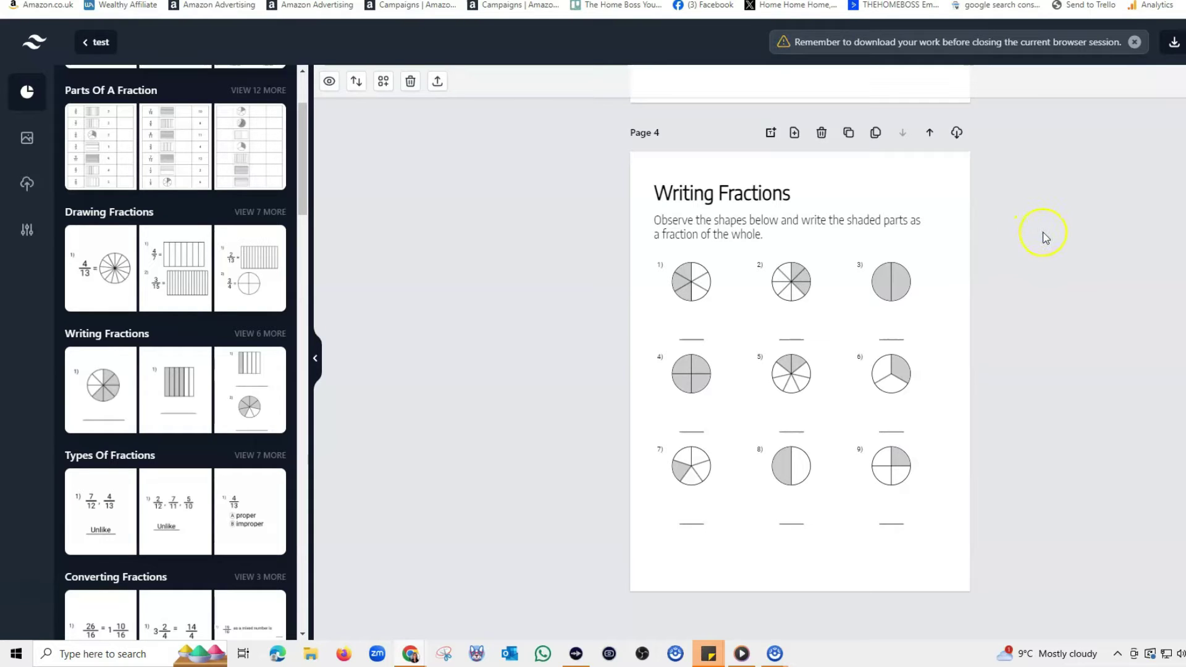
click(440, 420)
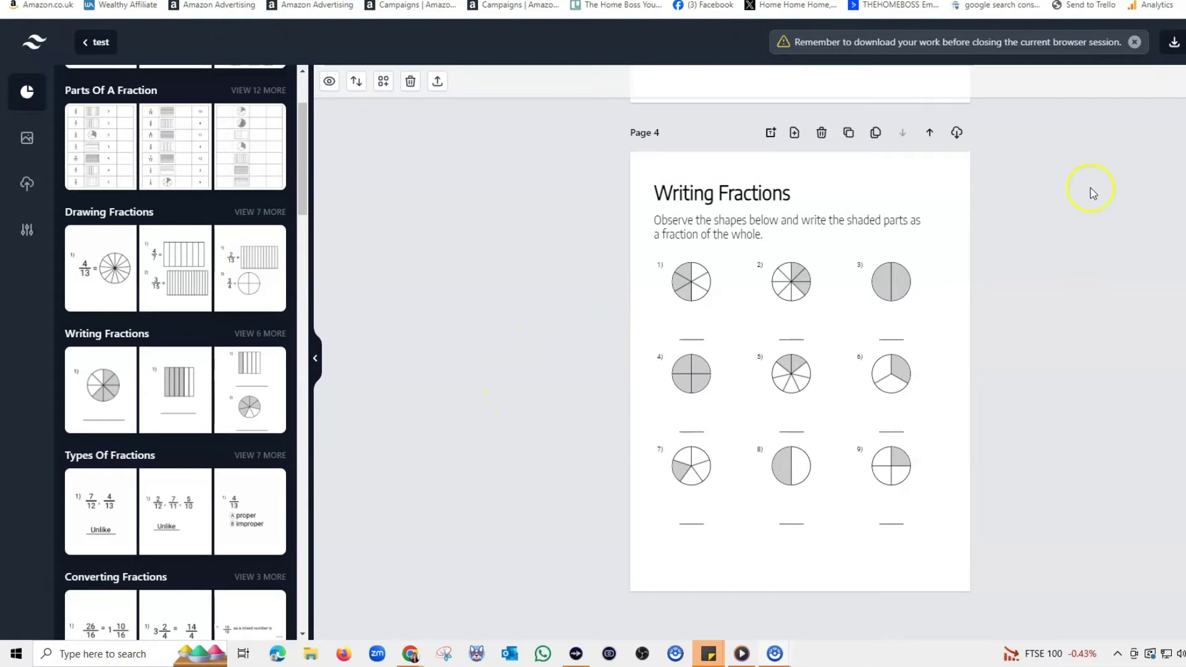
click(740, 430)
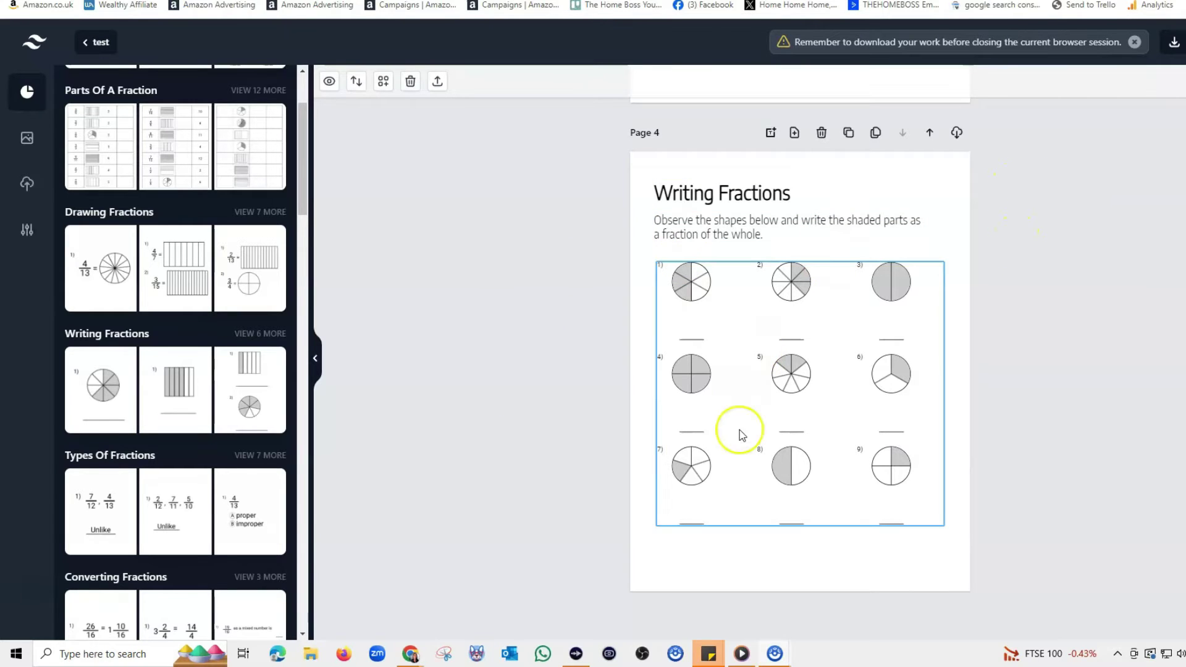
click(578, 513)
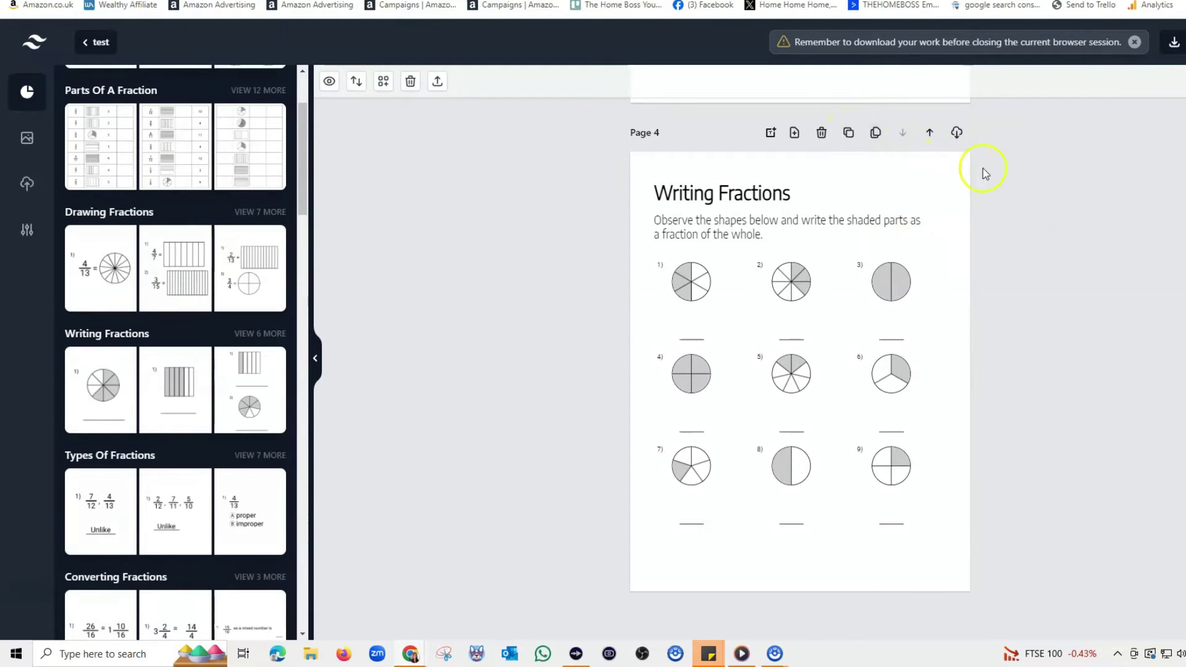
- Duplicate page 4 to add a fifth Writing Fractions page
click(847, 135)
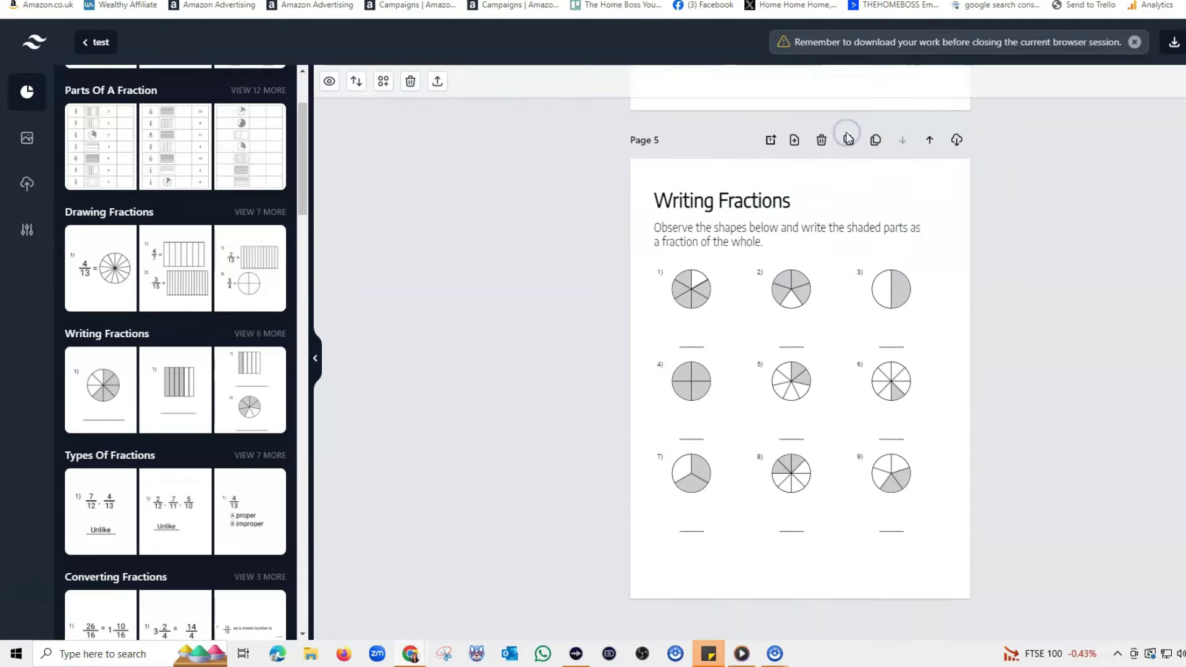
scroll(1135, 291, up, 6)
scroll(1135, 291, down, 4)
scroll(895, 399, up, 3)
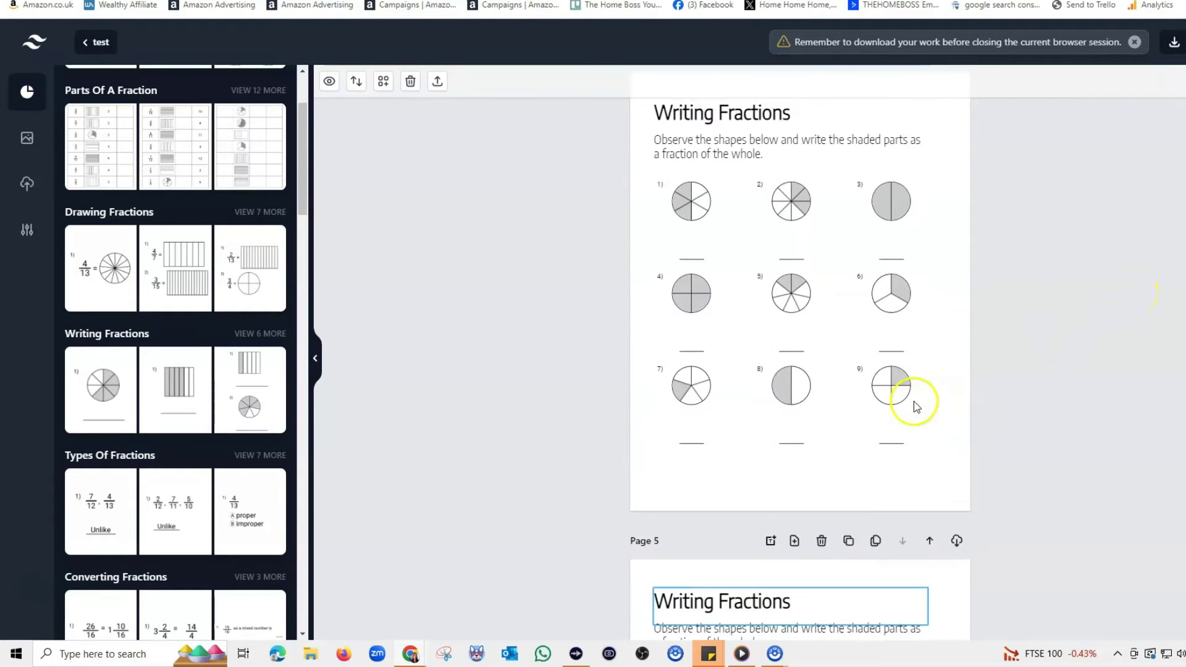
scroll(1069, 365, down, 1)
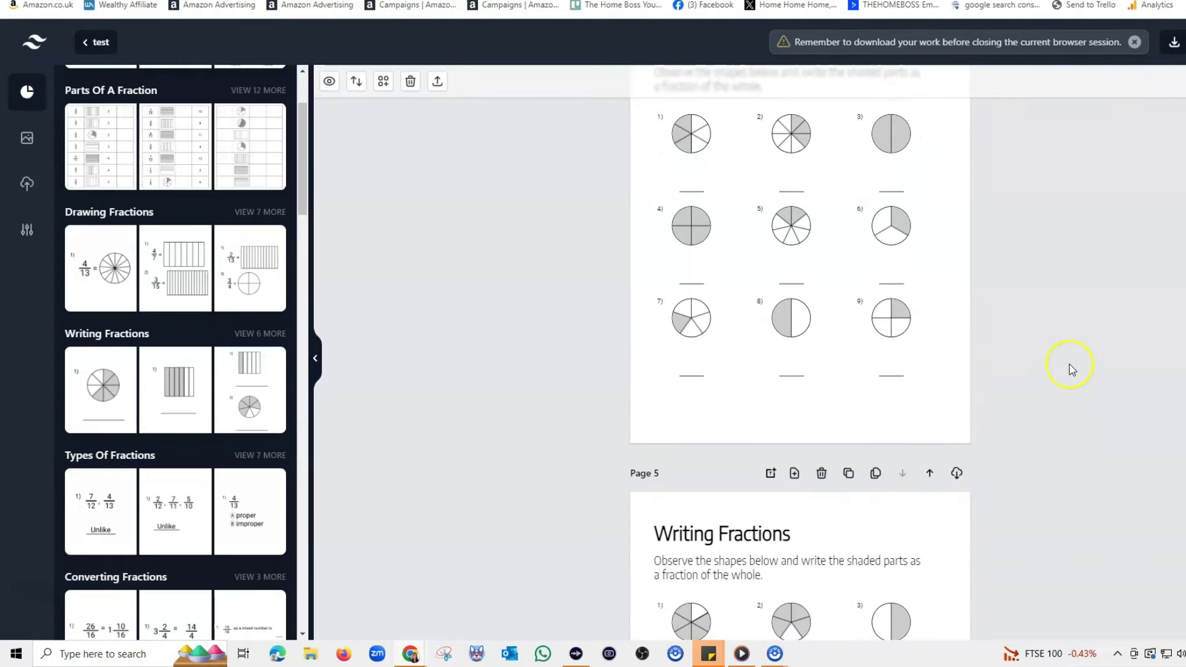
scroll(1069, 365, up, 2)
scroll(1070, 365, down, 6)
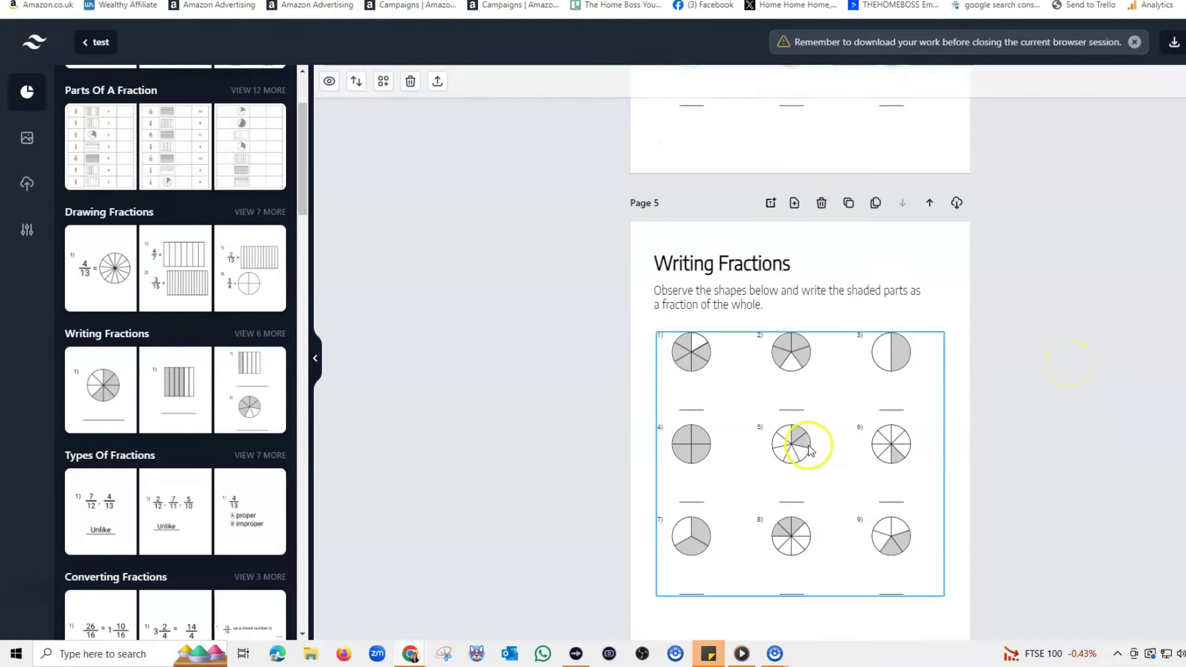
- Delete the grid of fraction circles from page 5, keeping its title and instruction text
click(810, 425)
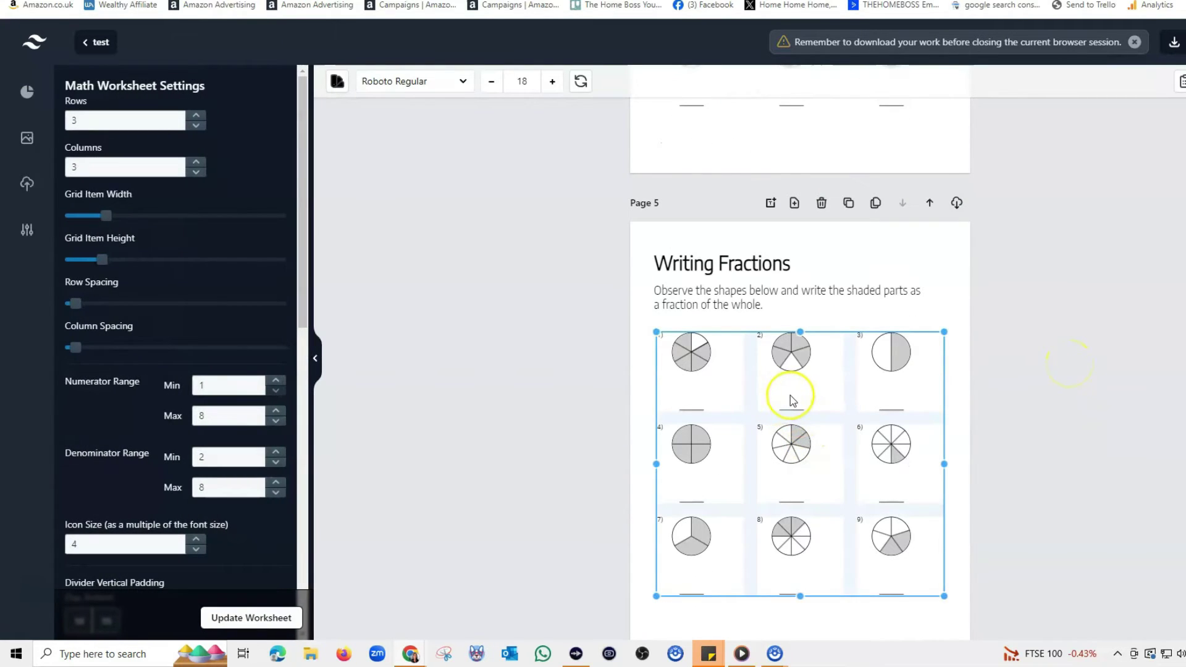
key(Delete)
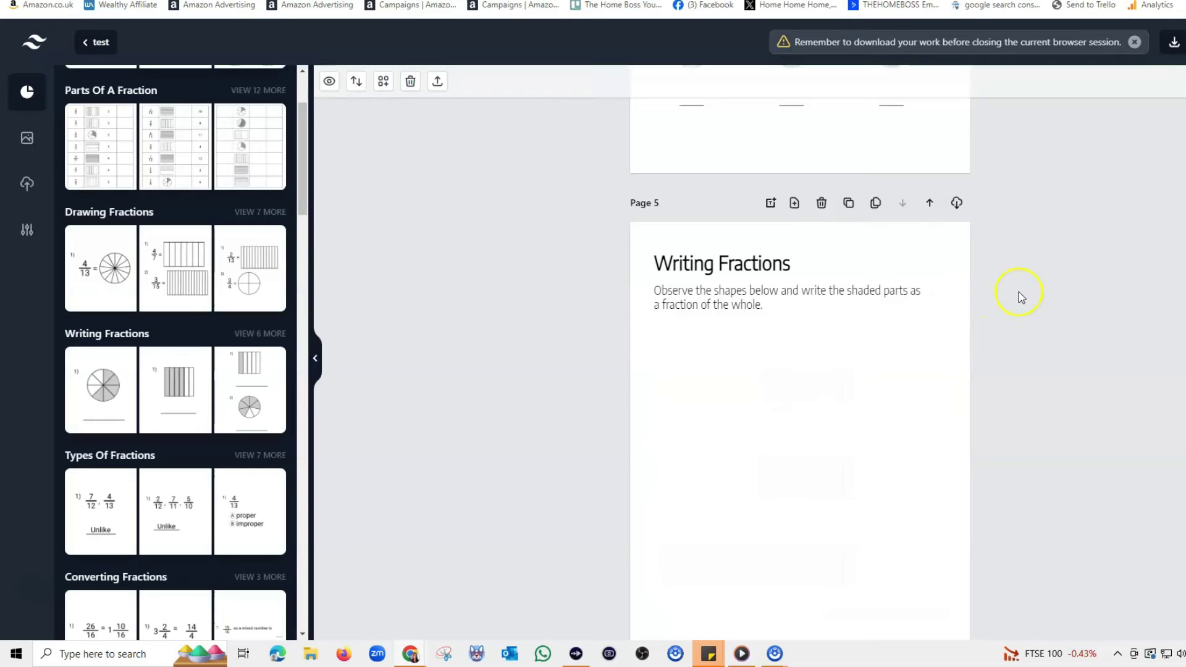
scroll(1006, 270, up, 5)
scroll(1027, 403, down, 4)
scroll(1038, 406, up, 4)
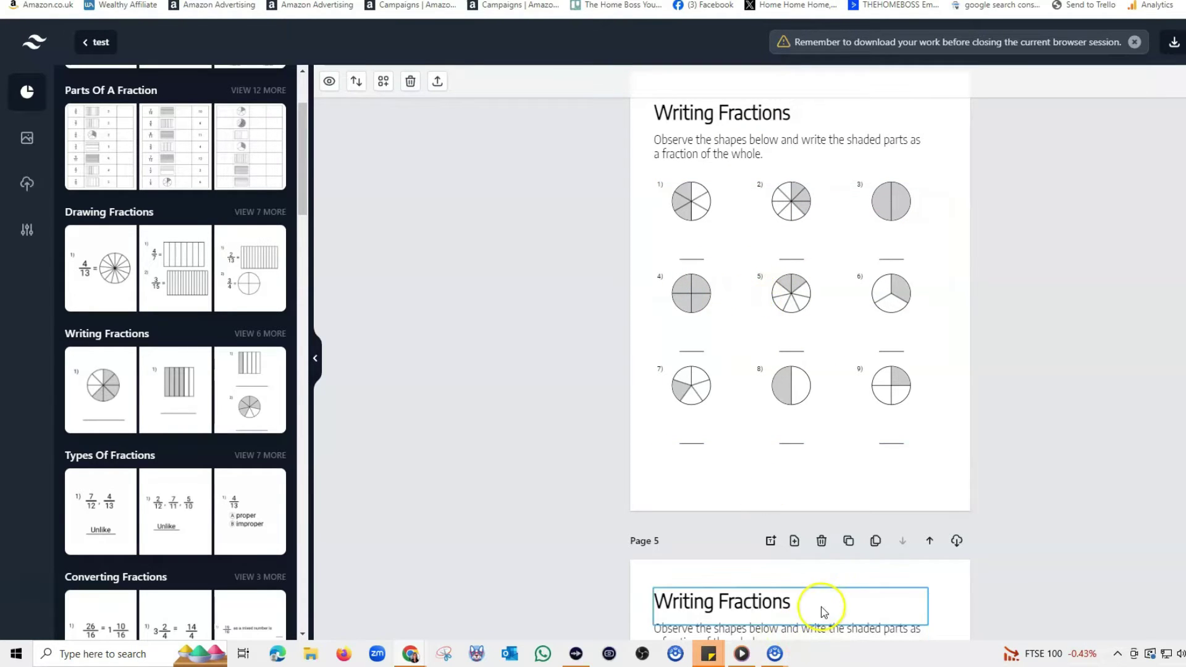
- Replace the instruction text below the page 5 title with "Solutions:"
scroll(821, 603, down, 3)
click(779, 403)
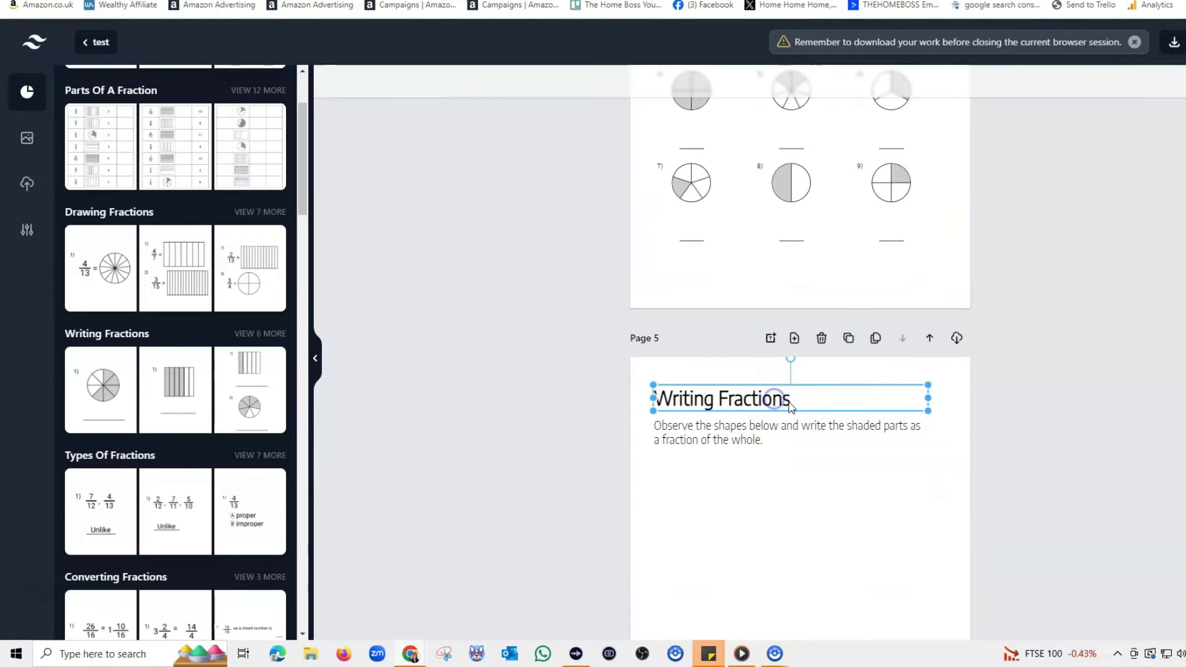
double_click(773, 435)
drag(773, 436, 627, 428)
click(625, 427)
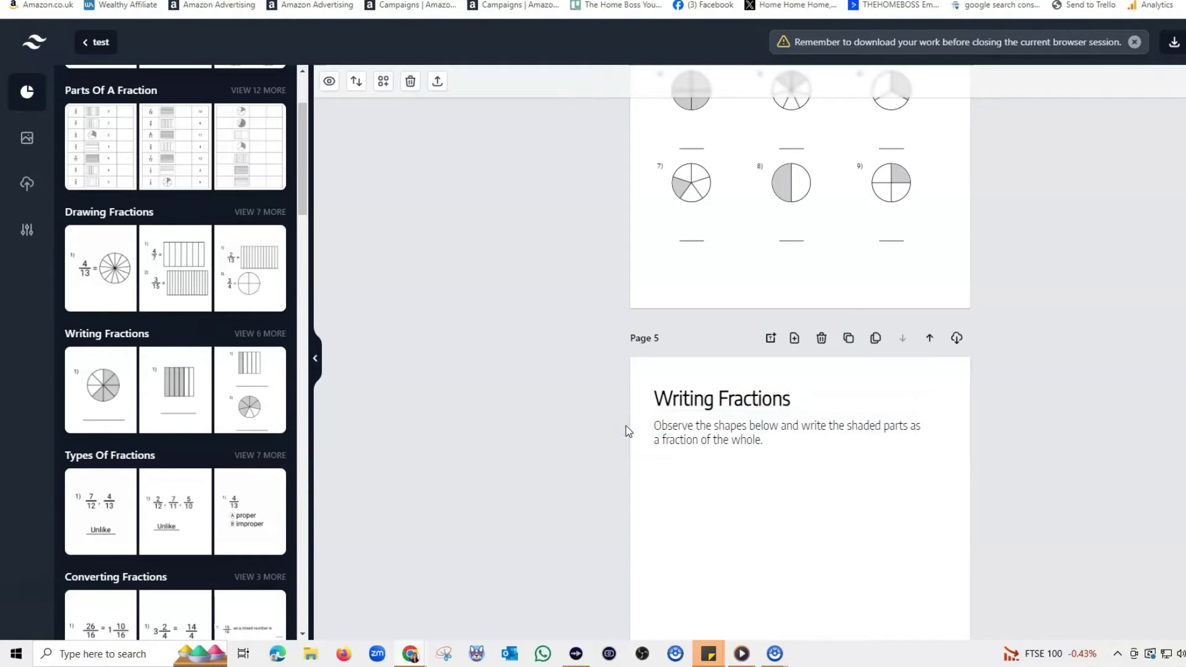
text(Solutions:)
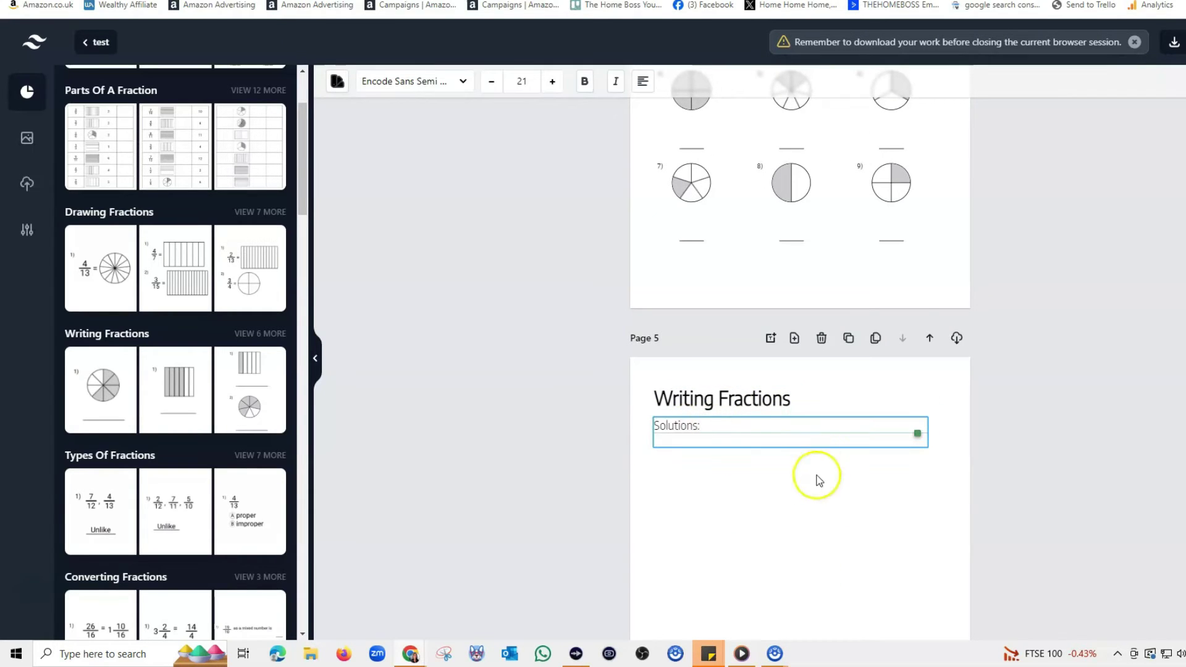
click(817, 476)
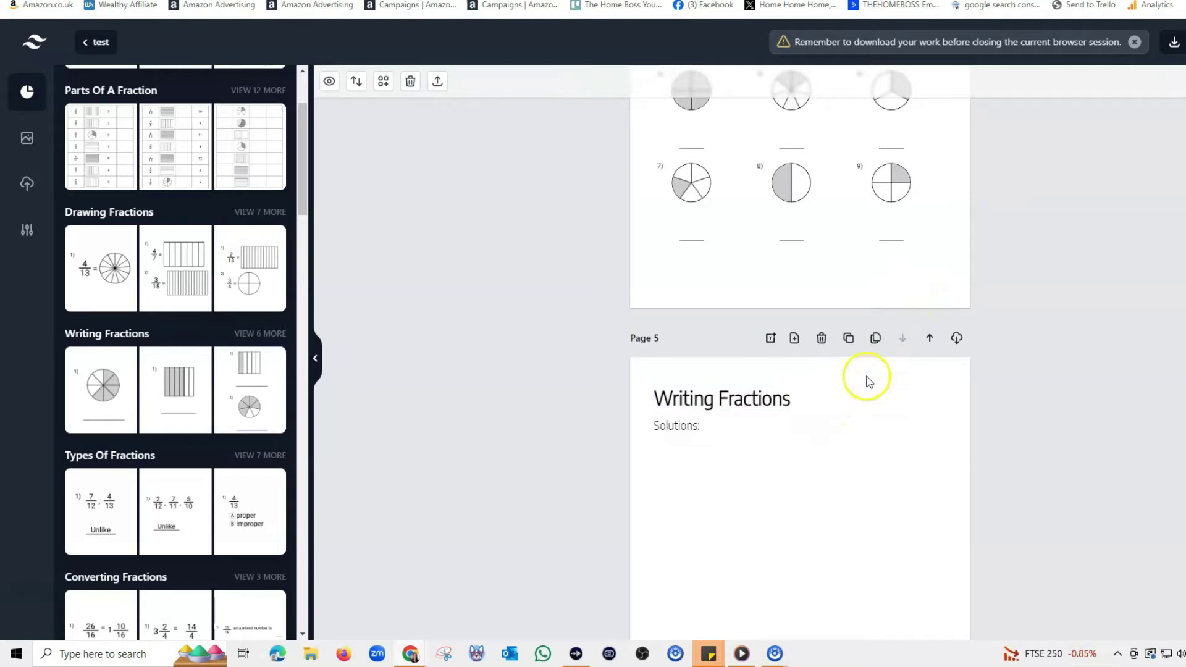
scroll(846, 247, up, 2)
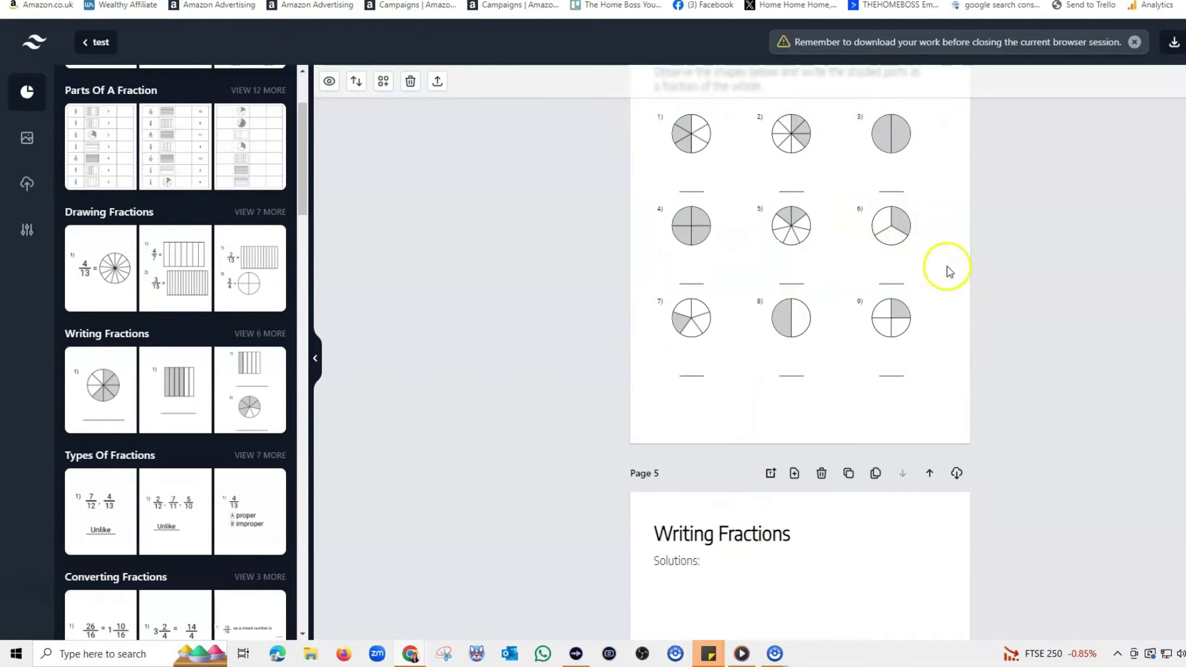
scroll(1010, 267, down, 1)
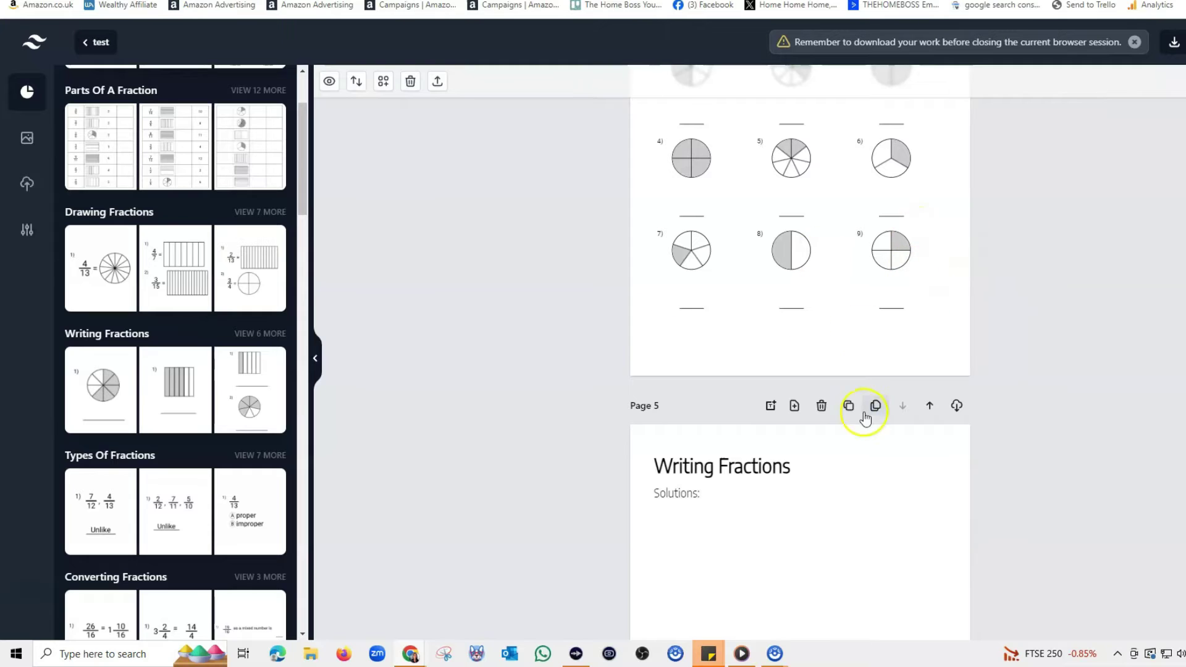
scroll(1031, 247, up, 1)
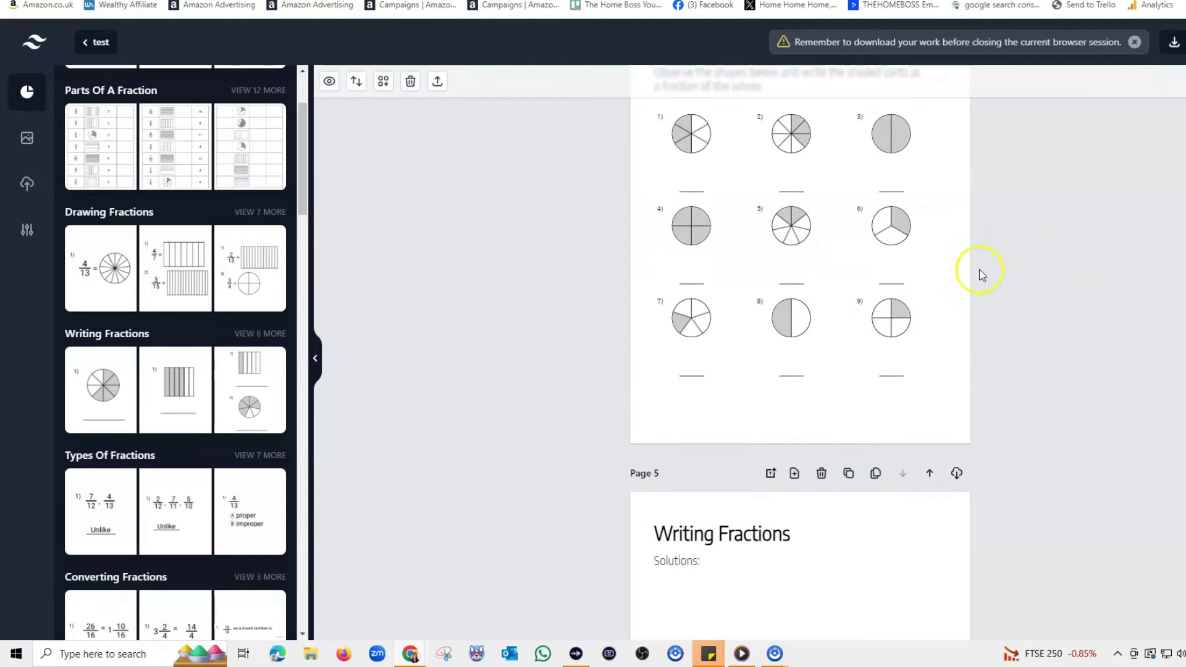
scroll(616, 269, up, 3)
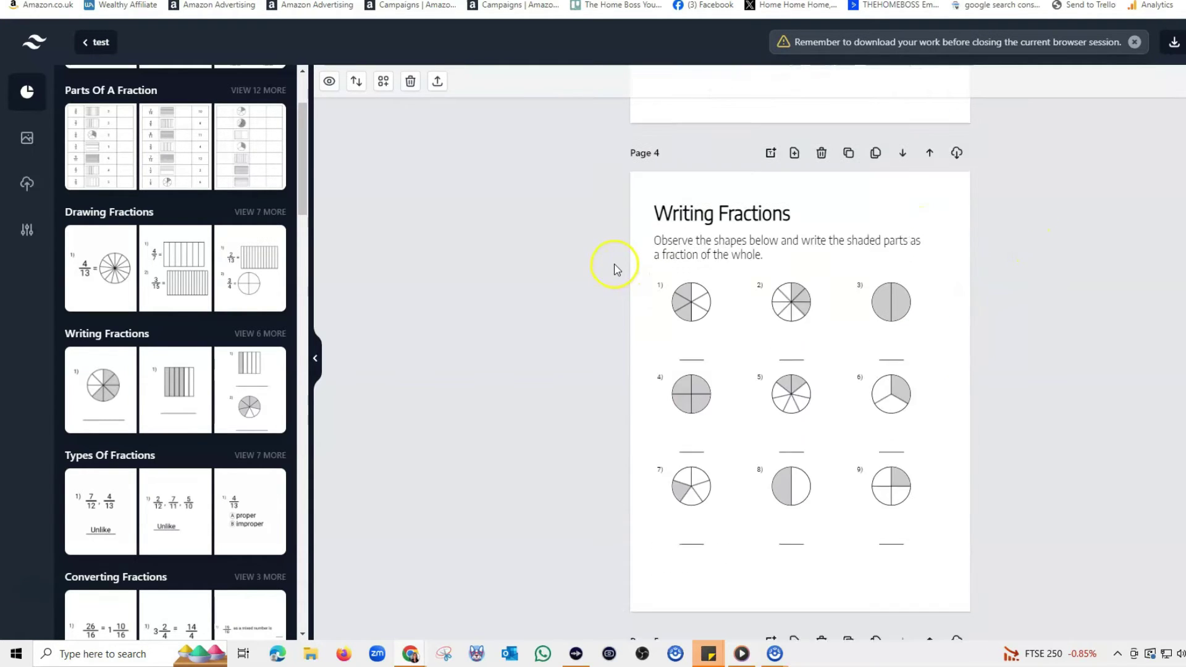
- Copy the fraction-circle grid from page 4 and paste it below "Solutions:" on page 5
scroll(628, 268, down, 2)
click(758, 247)
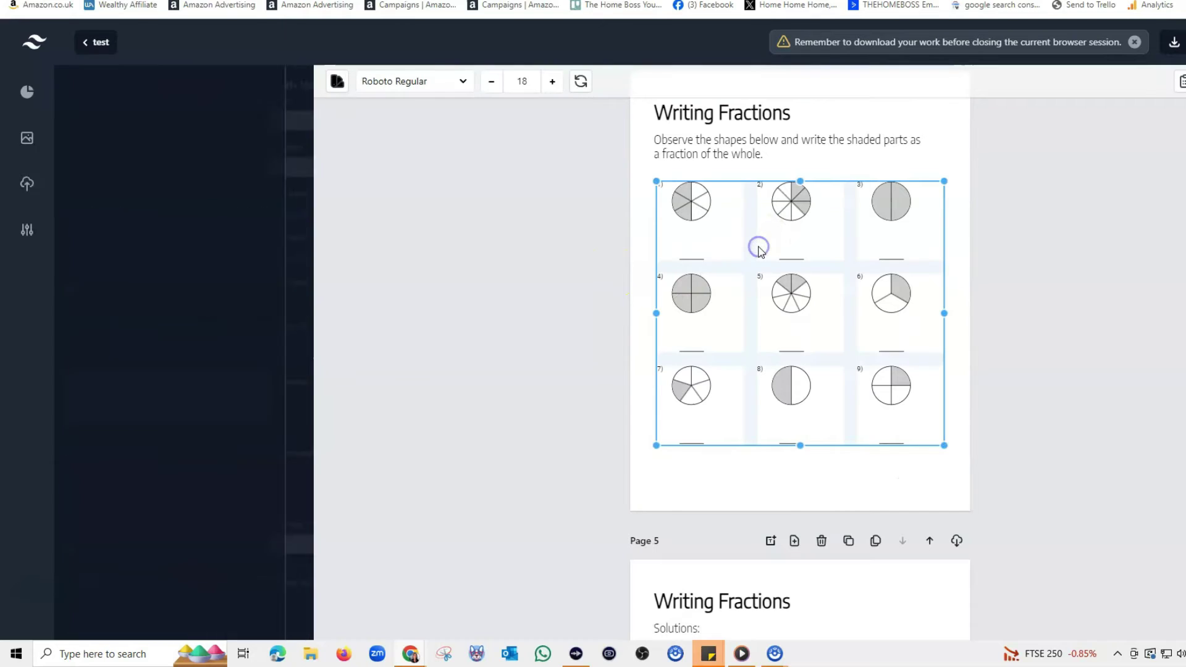
scroll(769, 213, down, 2)
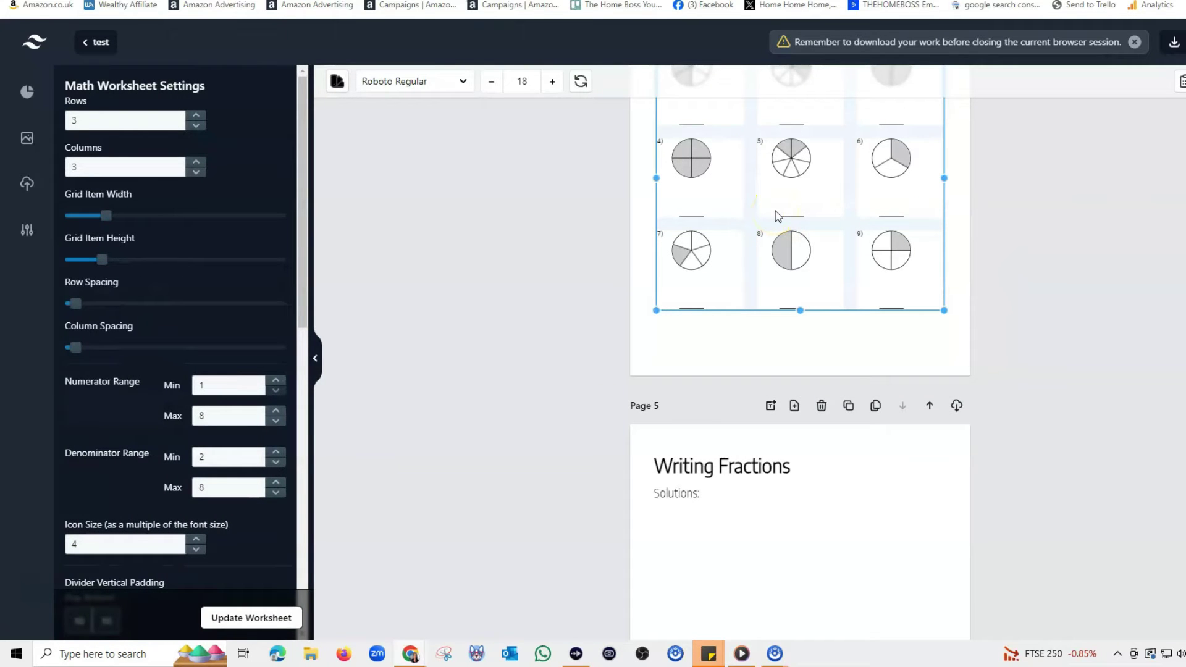
scroll(1050, 287, down, 3)
click(784, 355)
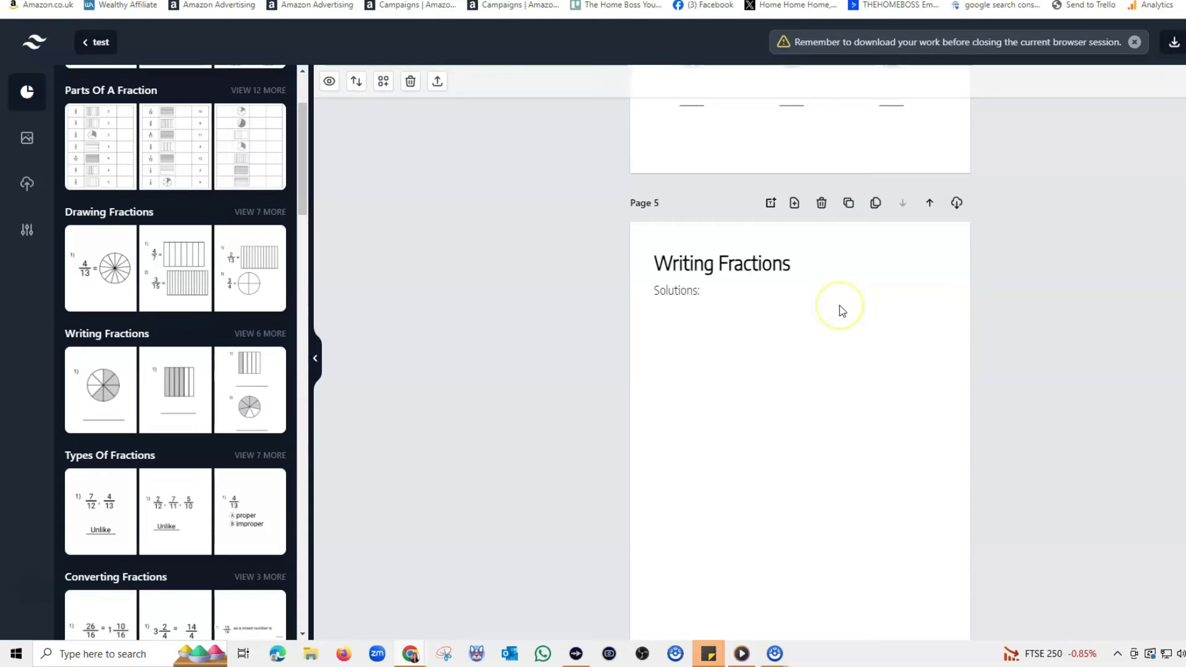
scroll(840, 305, down, 1)
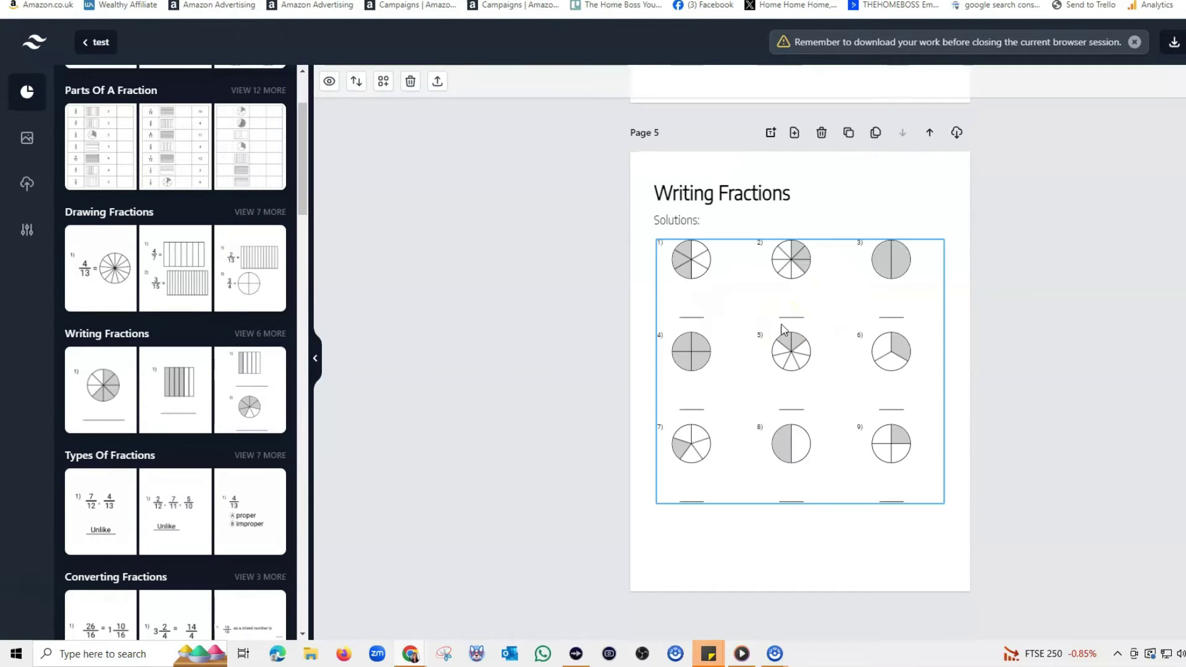
scroll(862, 396, up, 8)
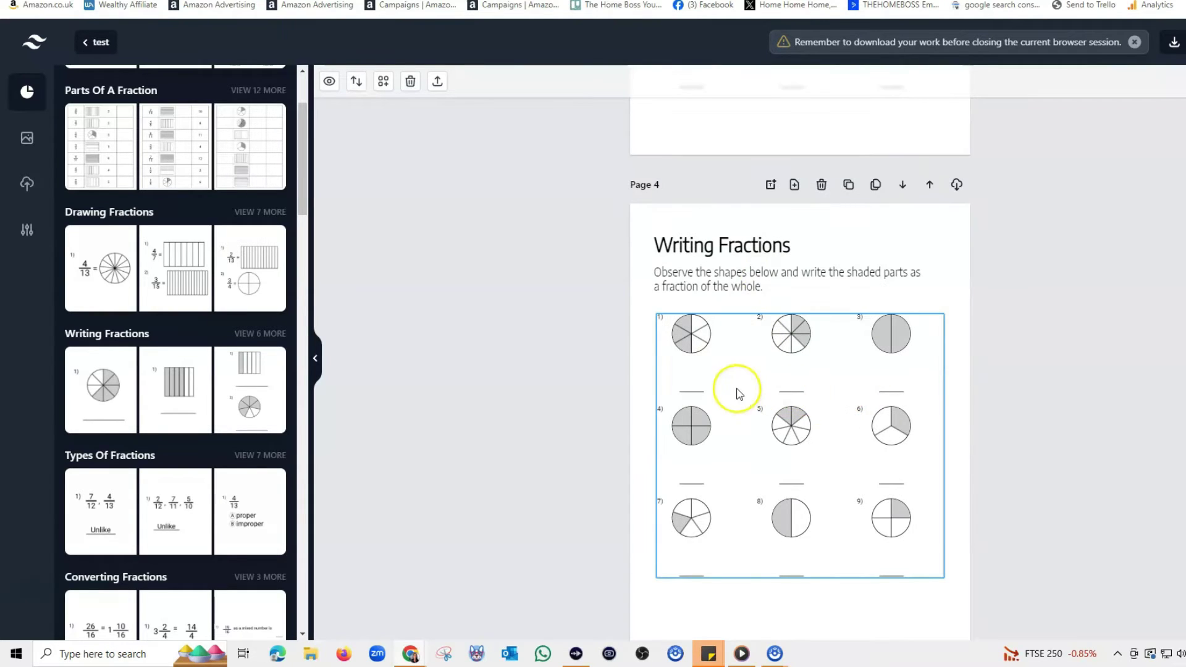
scroll(739, 390, down, 8)
click(379, 457)
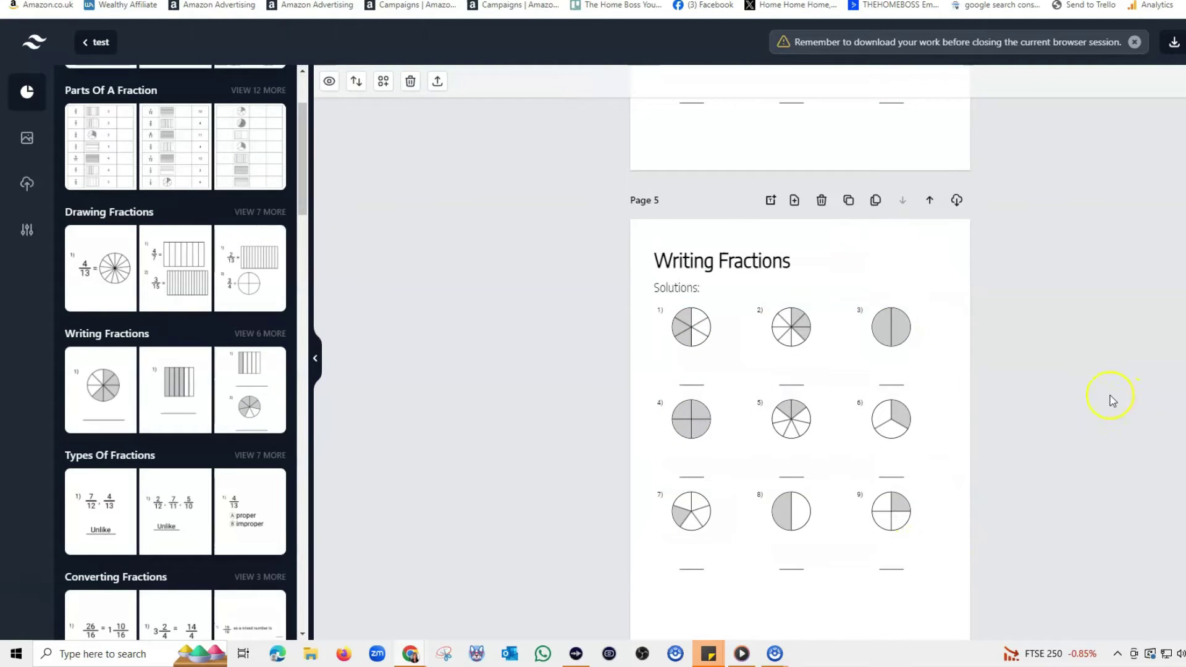
- Turn on Show Solution for the page 5 fraction-circle grid and update the worksheet
click(749, 370)
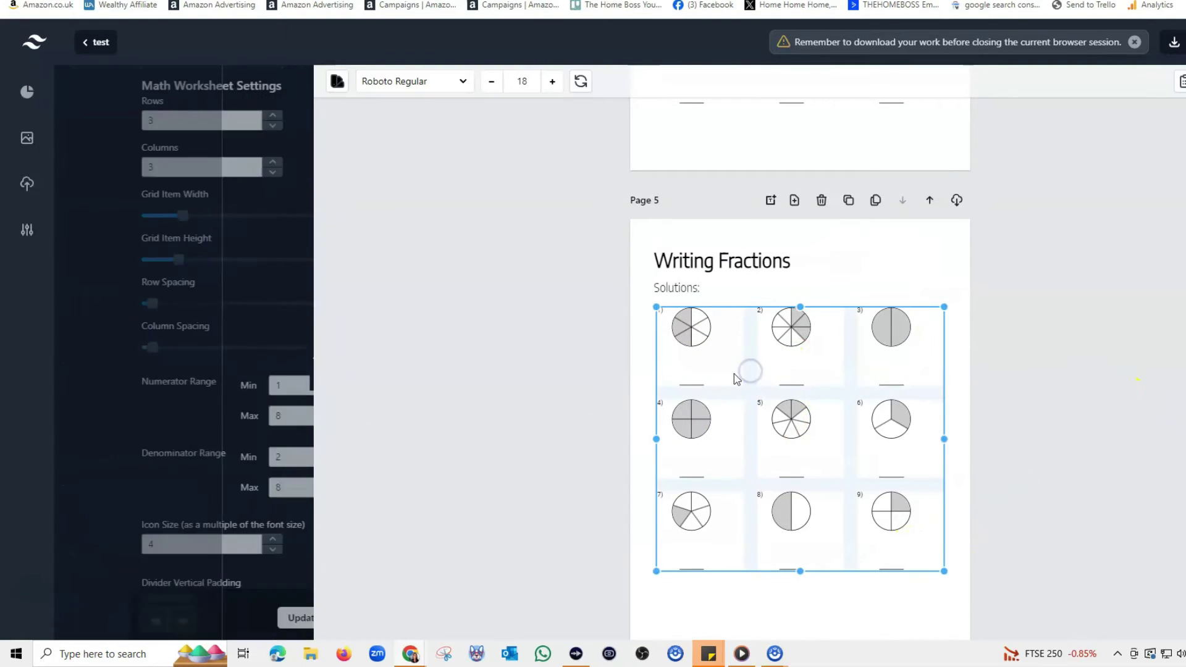
scroll(272, 390, down, 3)
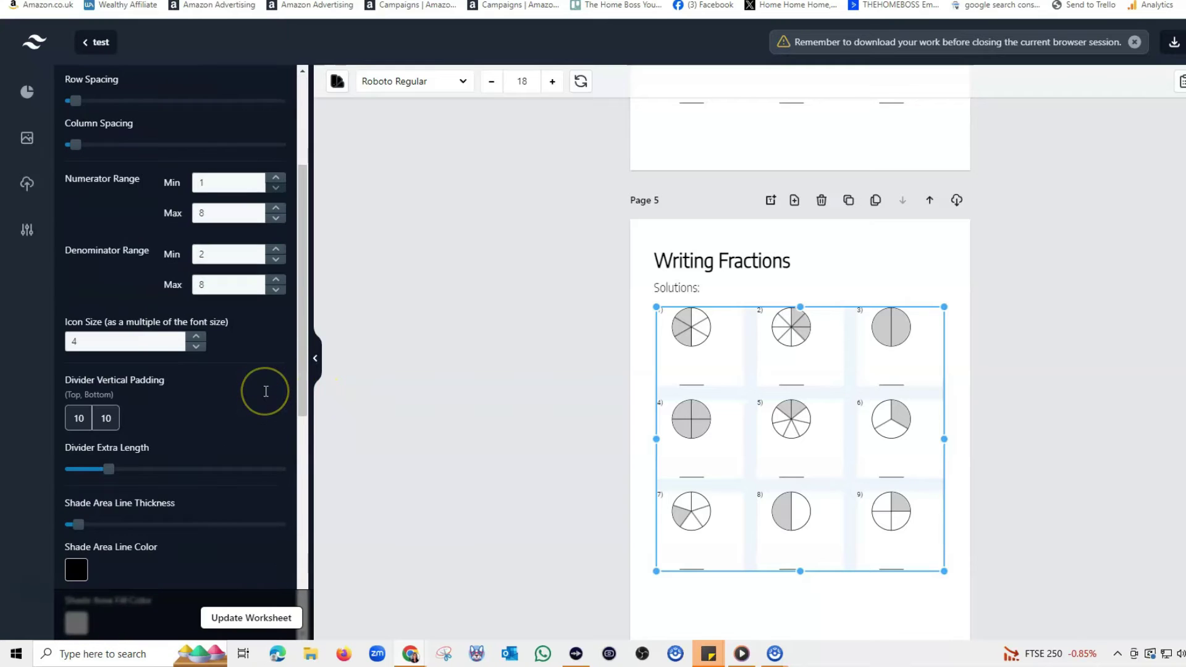
scroll(266, 391, down, 7)
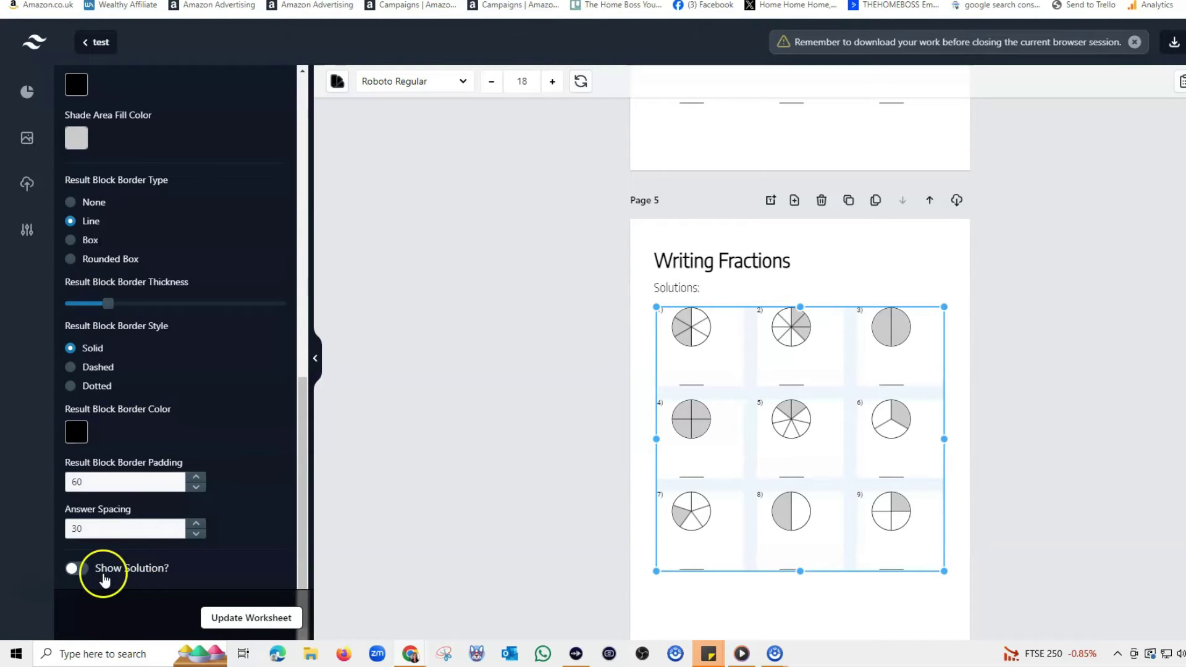
click(81, 571)
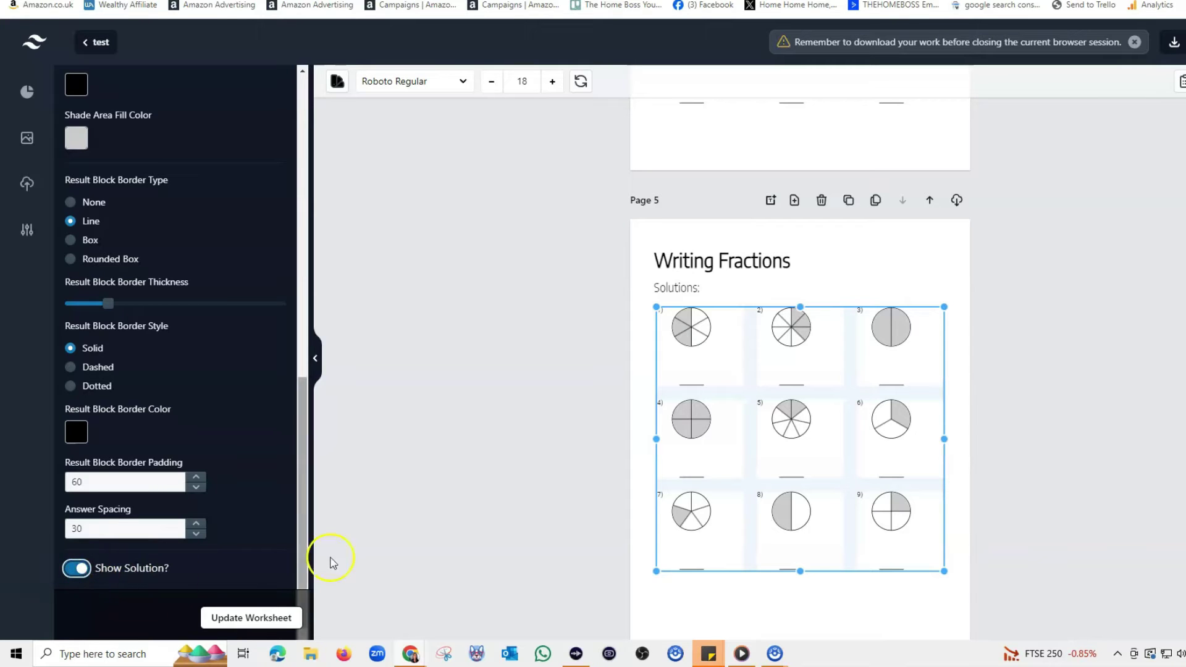
click(239, 625)
click(238, 624)
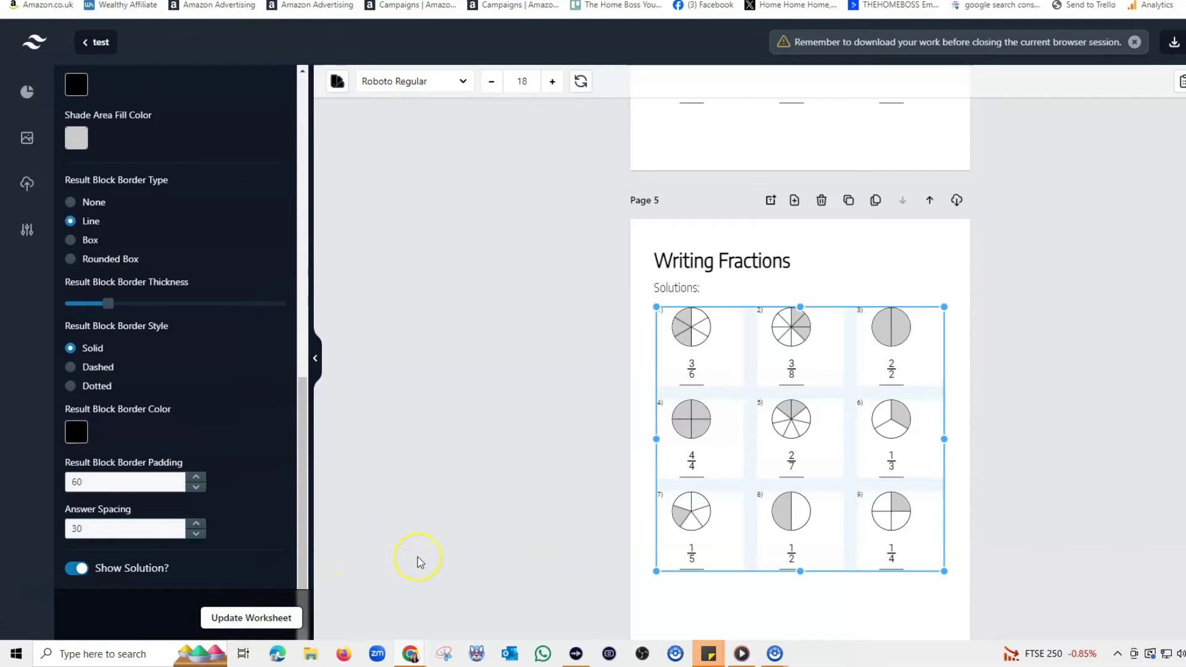
- Compare the fraction circles on page 4 with the answers on the page 5 solutions sheet
scroll(420, 563, up, 3)
scroll(418, 559, down, 3)
scroll(416, 559, up, 6)
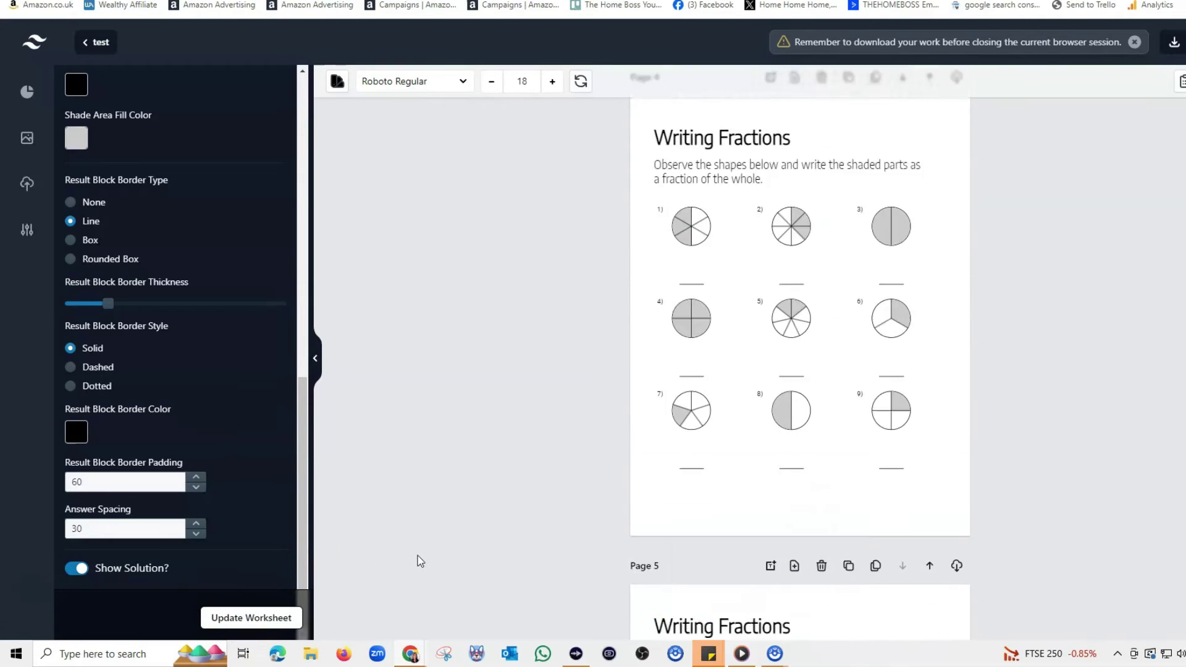
scroll(1091, 463, down, 3)
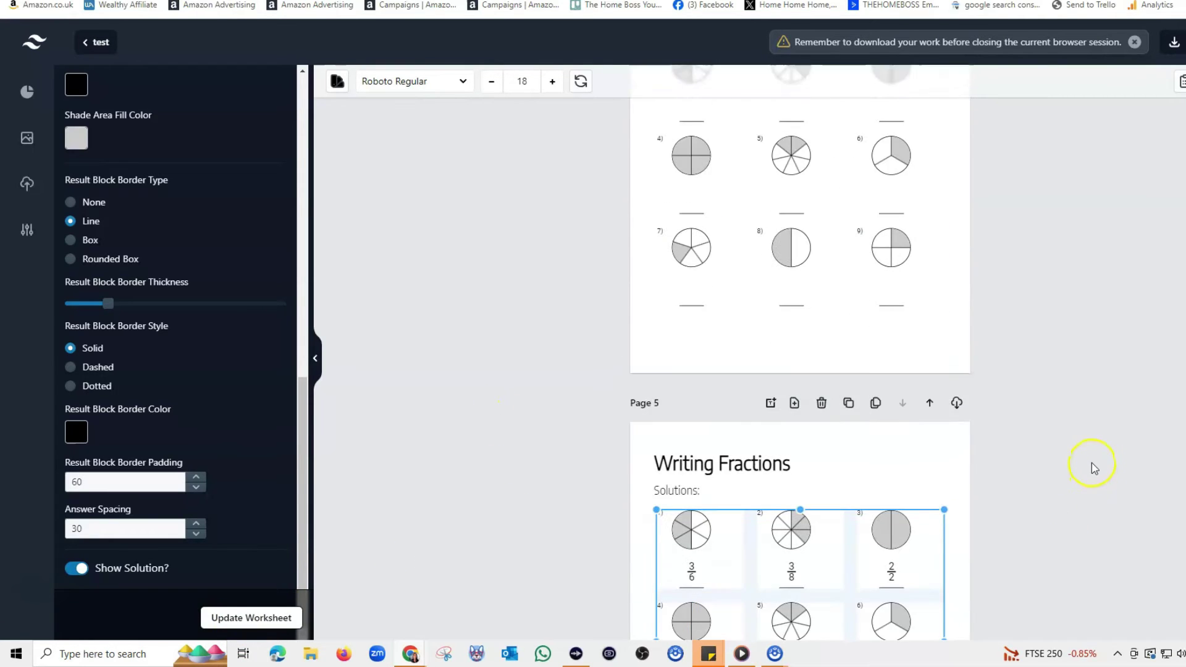
scroll(1112, 294, up, 3)
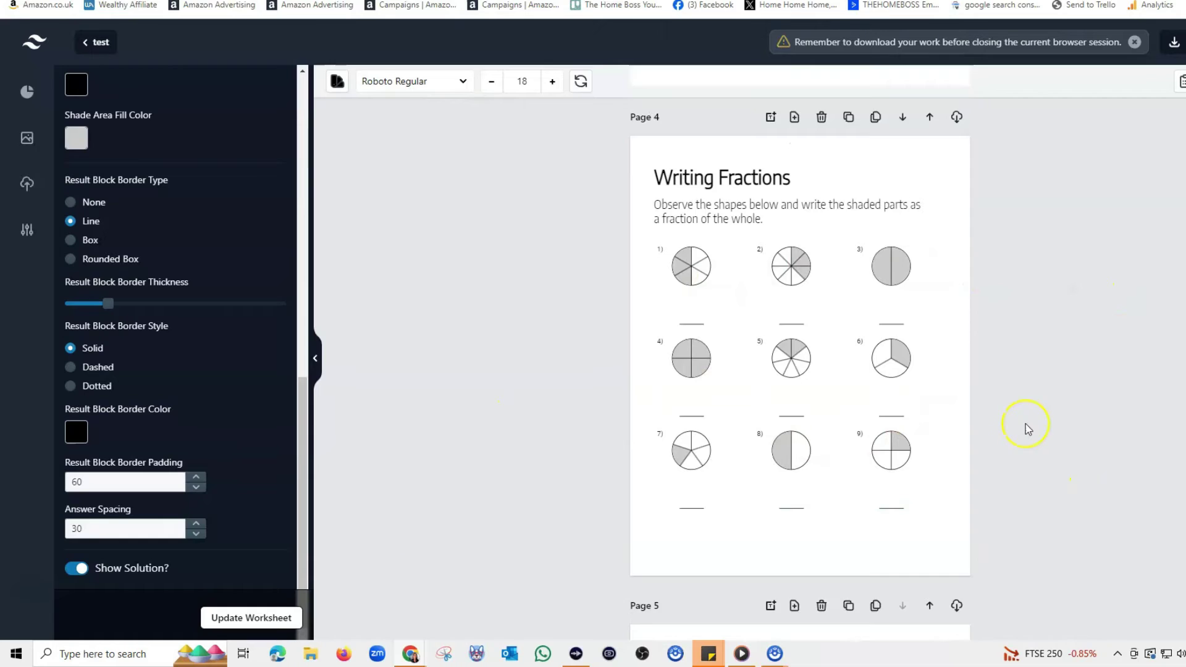
scroll(1026, 423, down, 5)
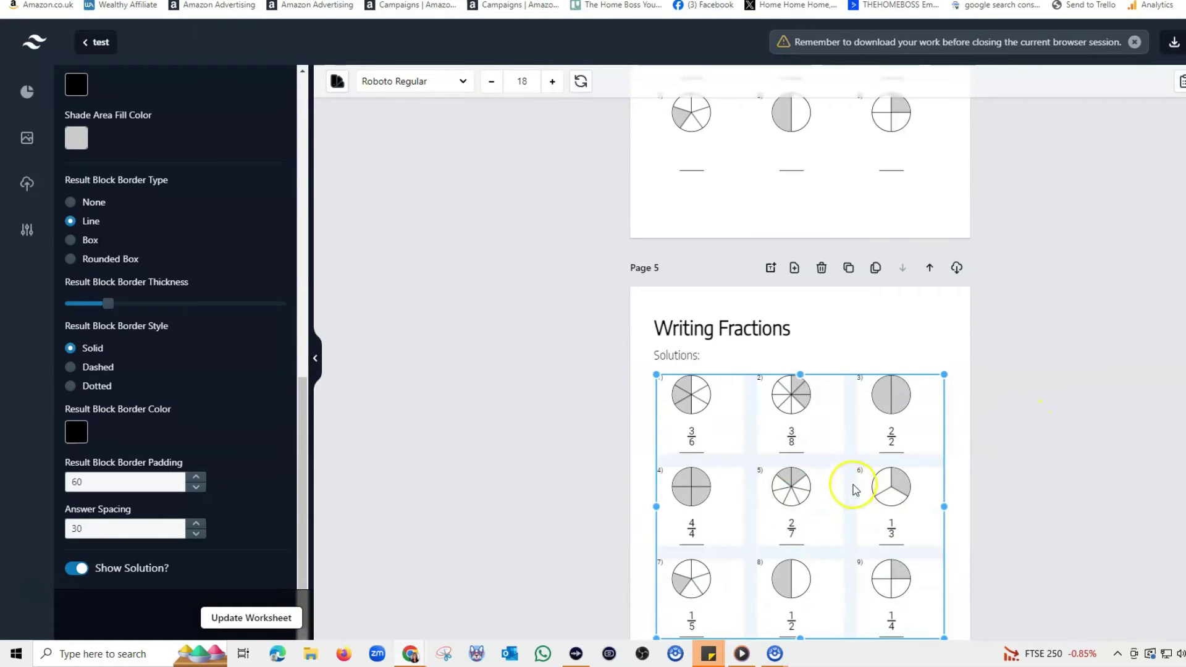
scroll(883, 488, down, 2)
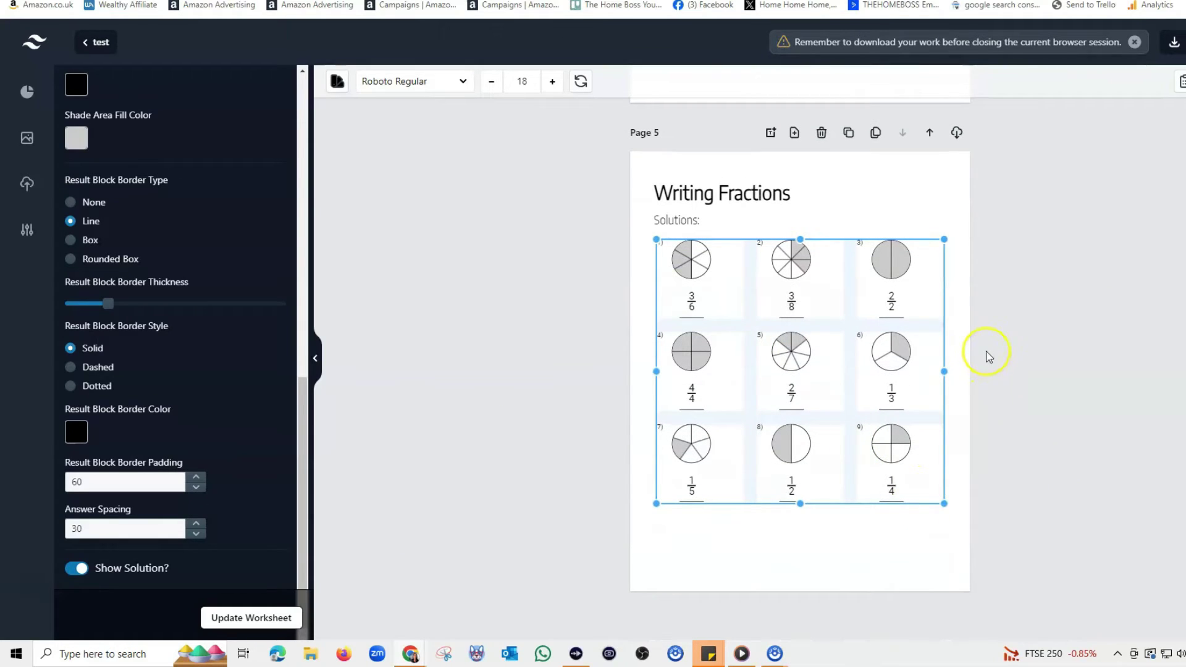
scroll(987, 357, up, 2)
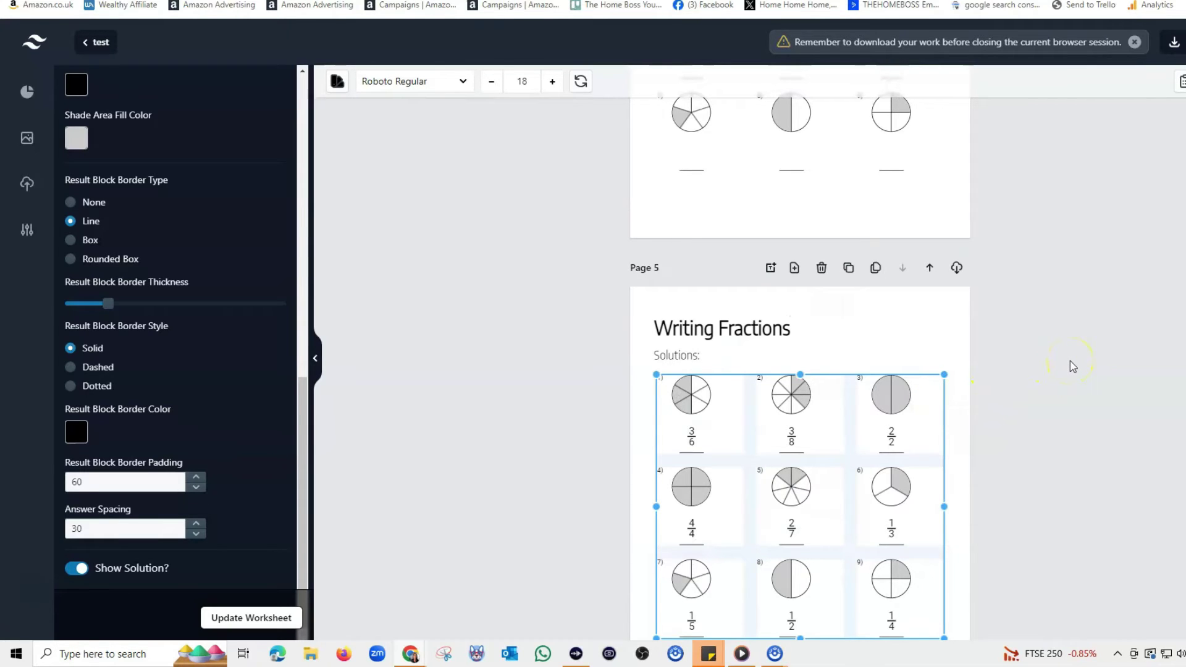
scroll(1073, 367, down, 2)
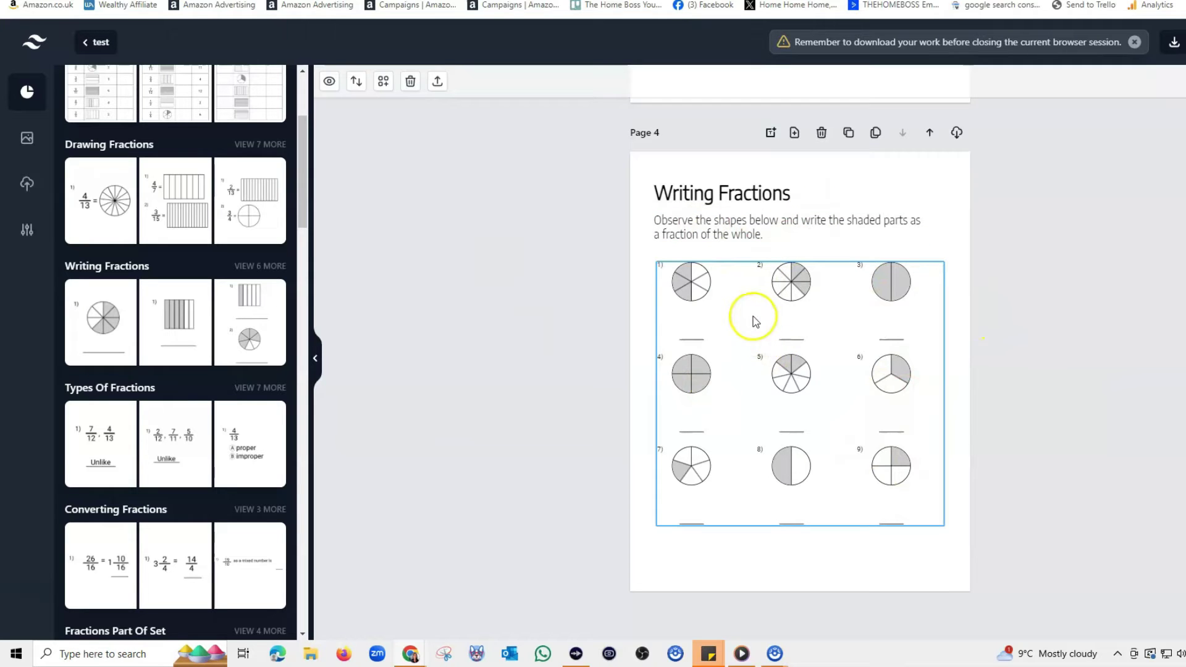
- Reduce the page 4 fraction-circle grid to 1 row, keeping 3 columns, and update the worksheet
click(741, 330)
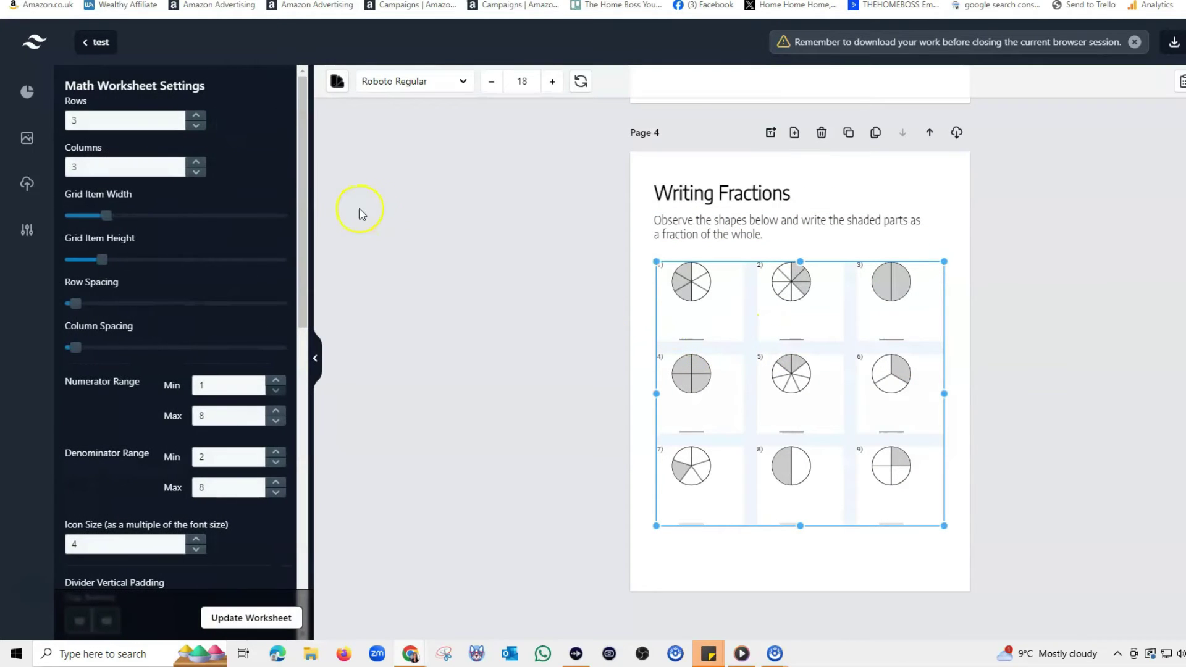
click(195, 125)
click(195, 126)
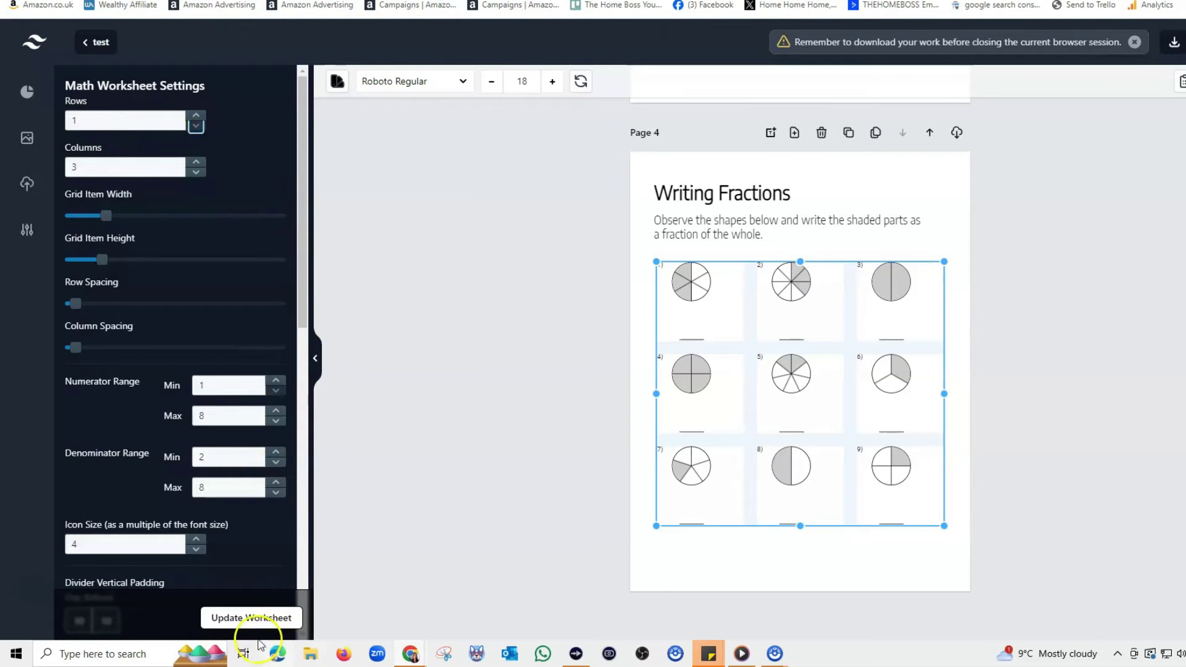
click(251, 617)
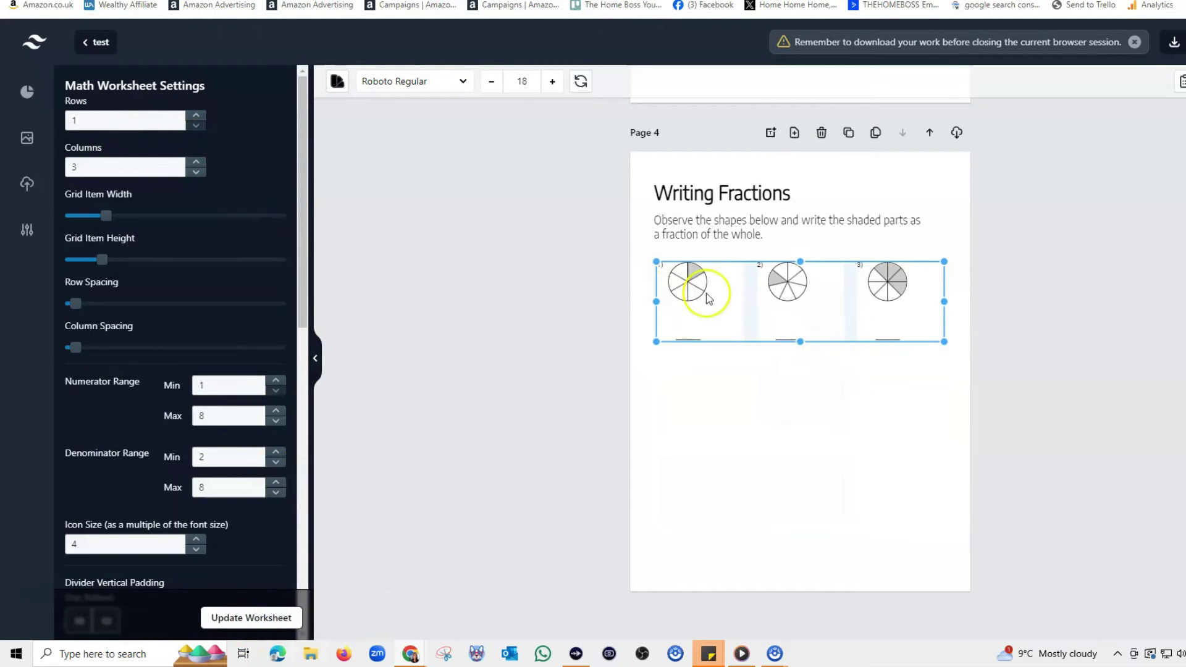
click(897, 444)
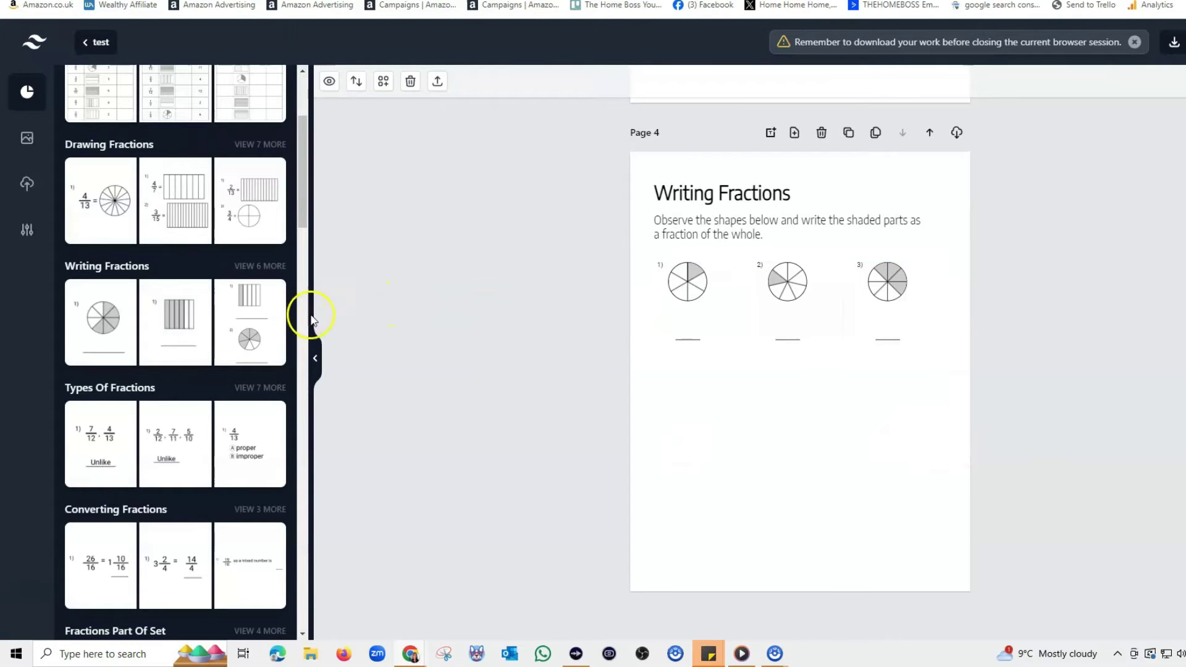
- Add the Like/Unlike template from Types Of Fractions to page 4 and move its problem grid below the fraction circles
scroll(250, 252, up, 2)
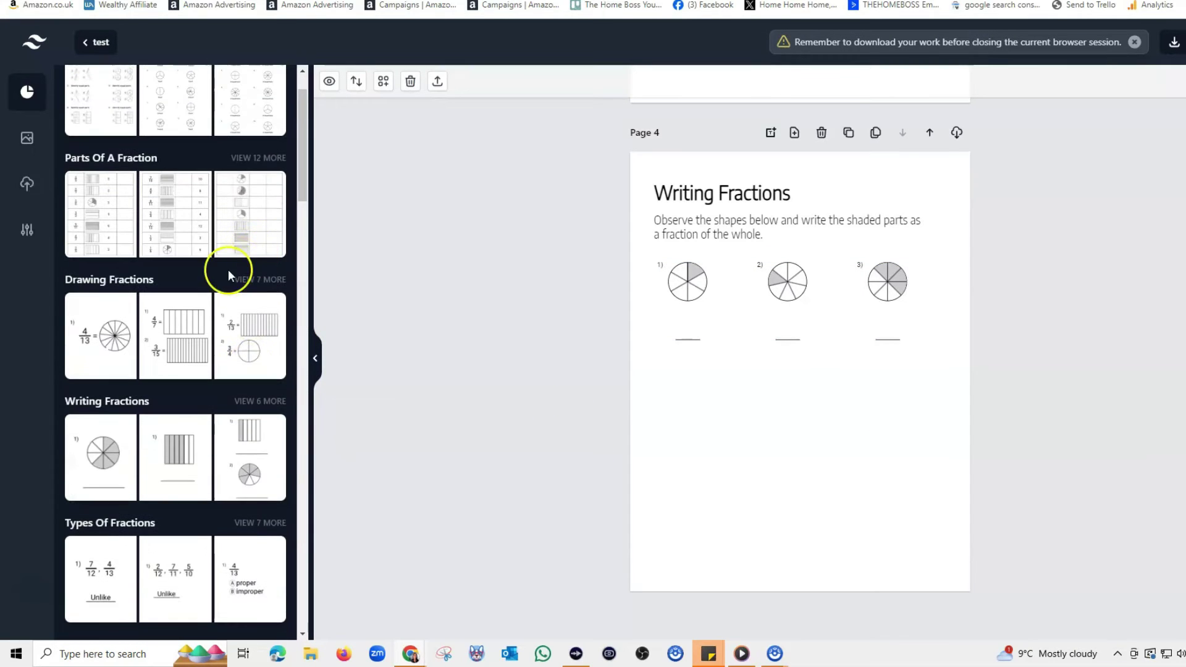
scroll(228, 272, up, 1)
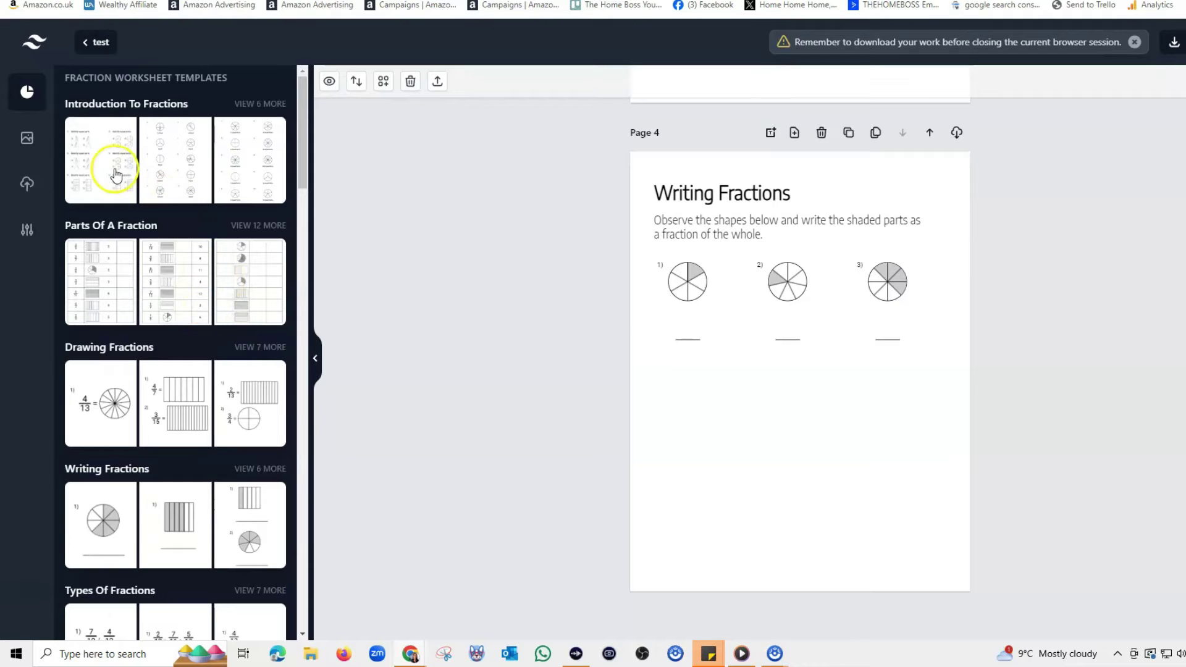
scroll(210, 371, down, 4)
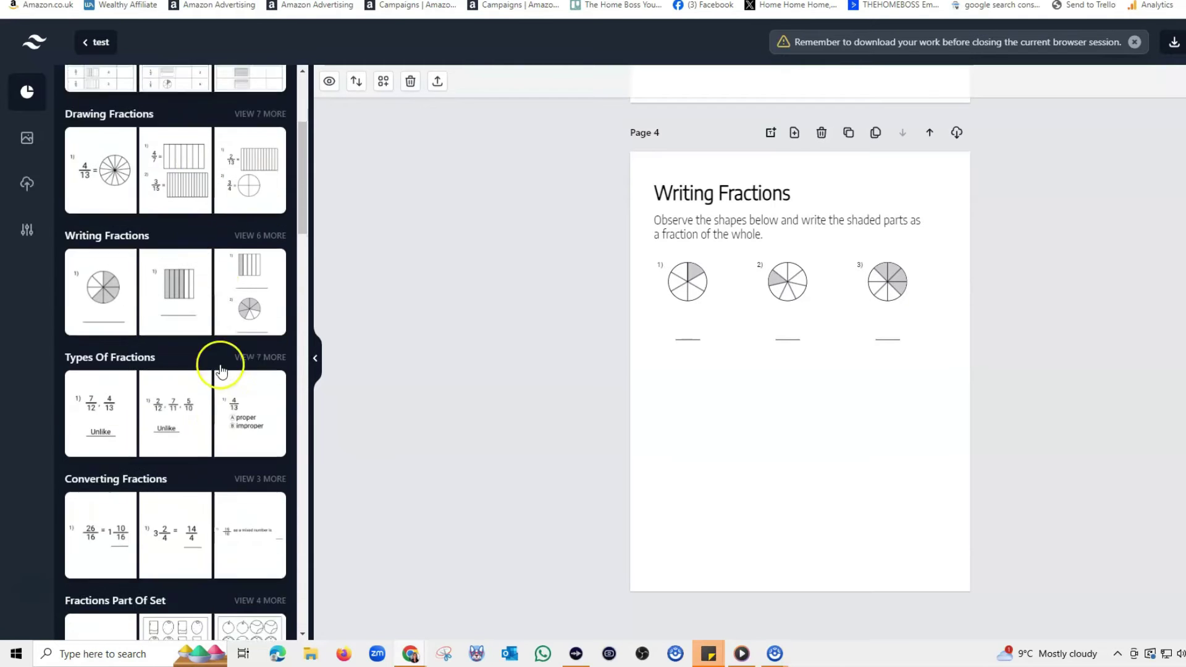
scroll(220, 370, down, 2)
click(99, 309)
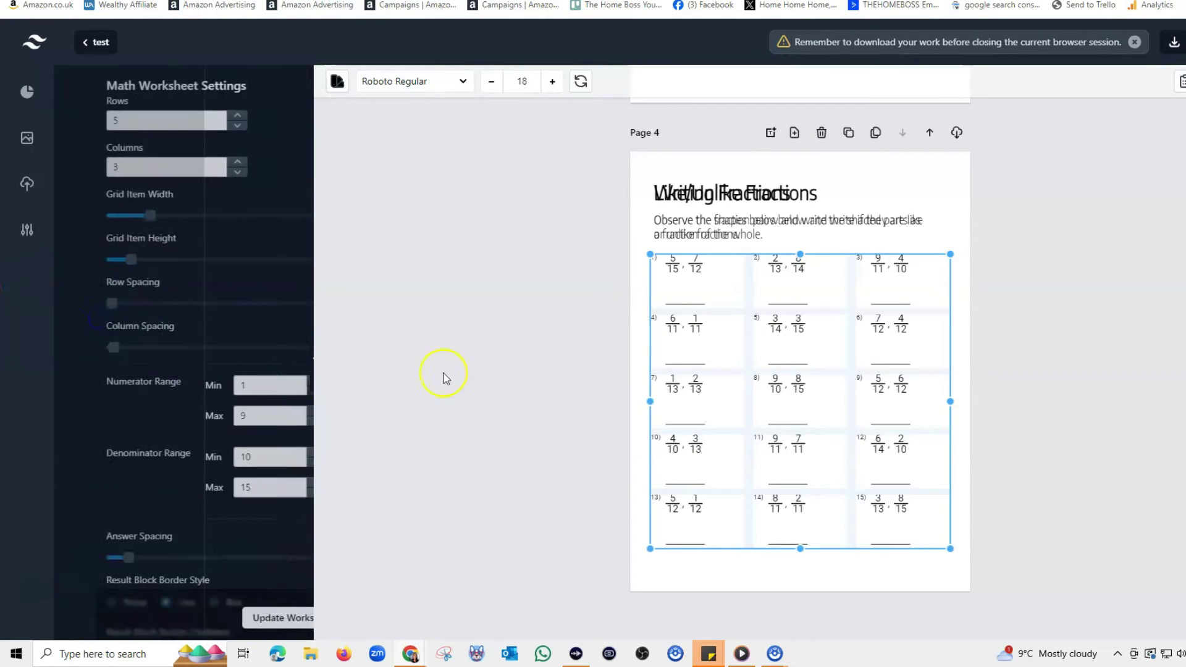
drag(799, 312, 802, 388)
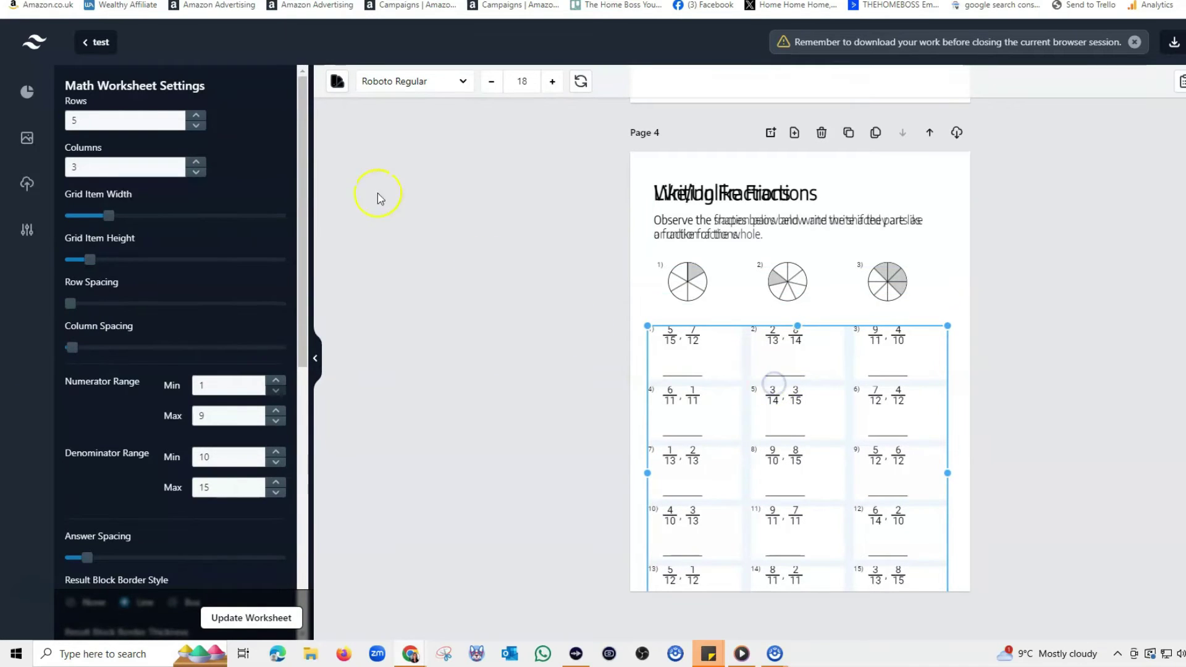
- Reduce the like/unlike problem grid to 2 rows, update the worksheet, and move the grid to the lower part of page 4
click(195, 126)
click(196, 126)
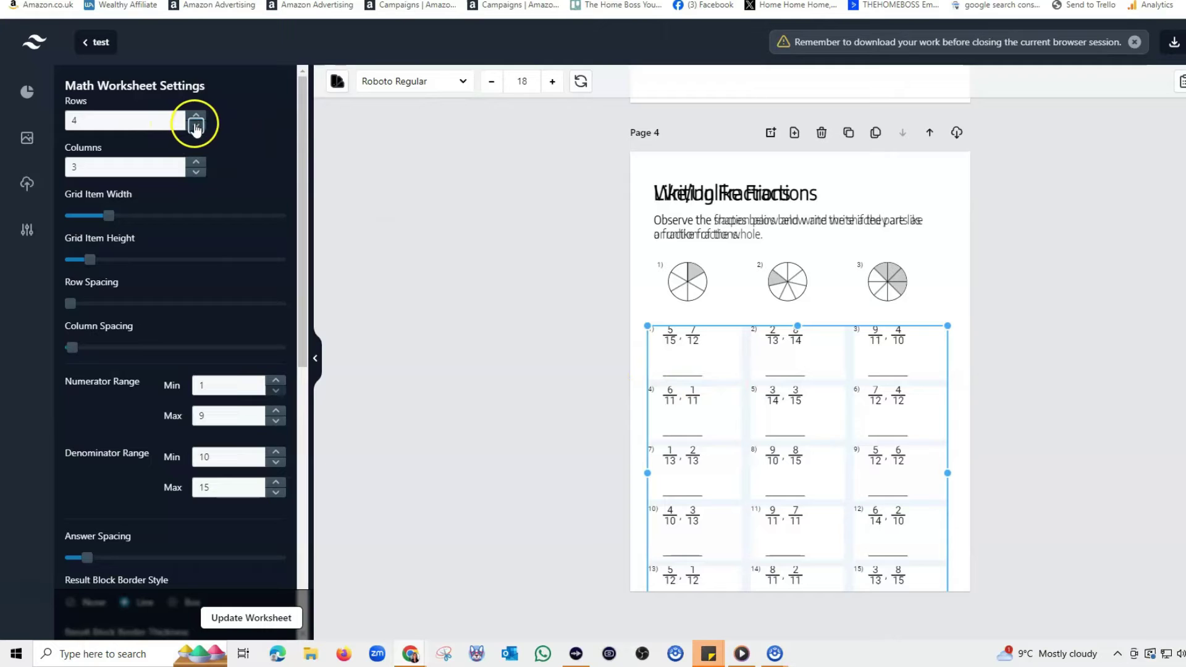
click(196, 127)
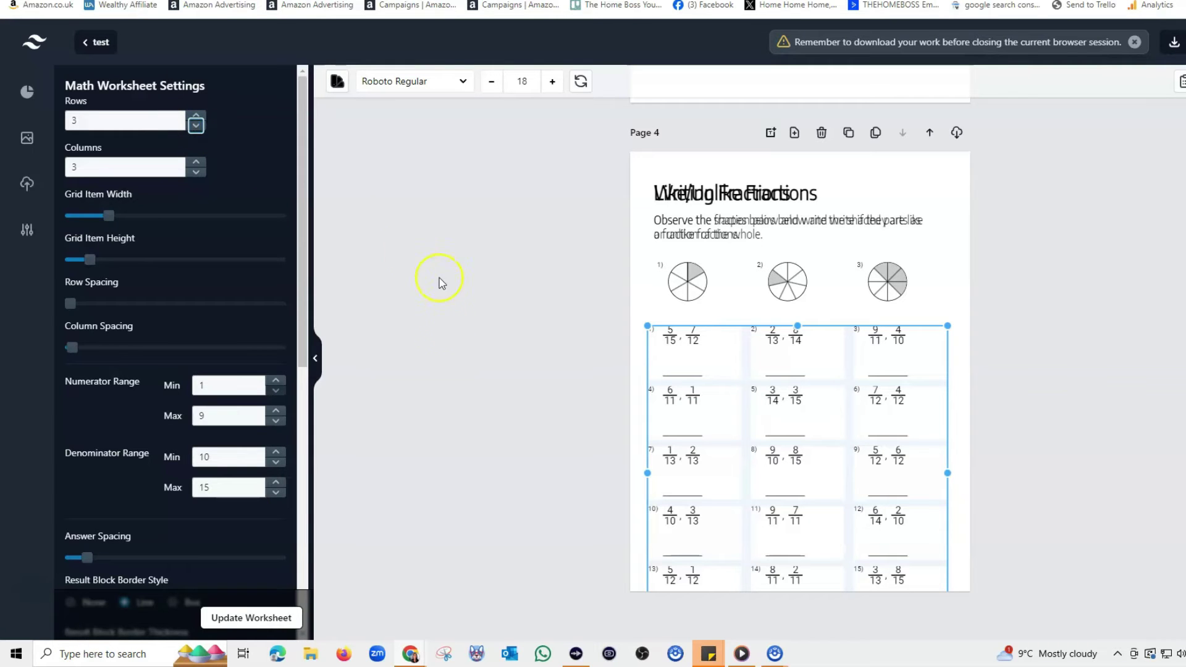
click(257, 617)
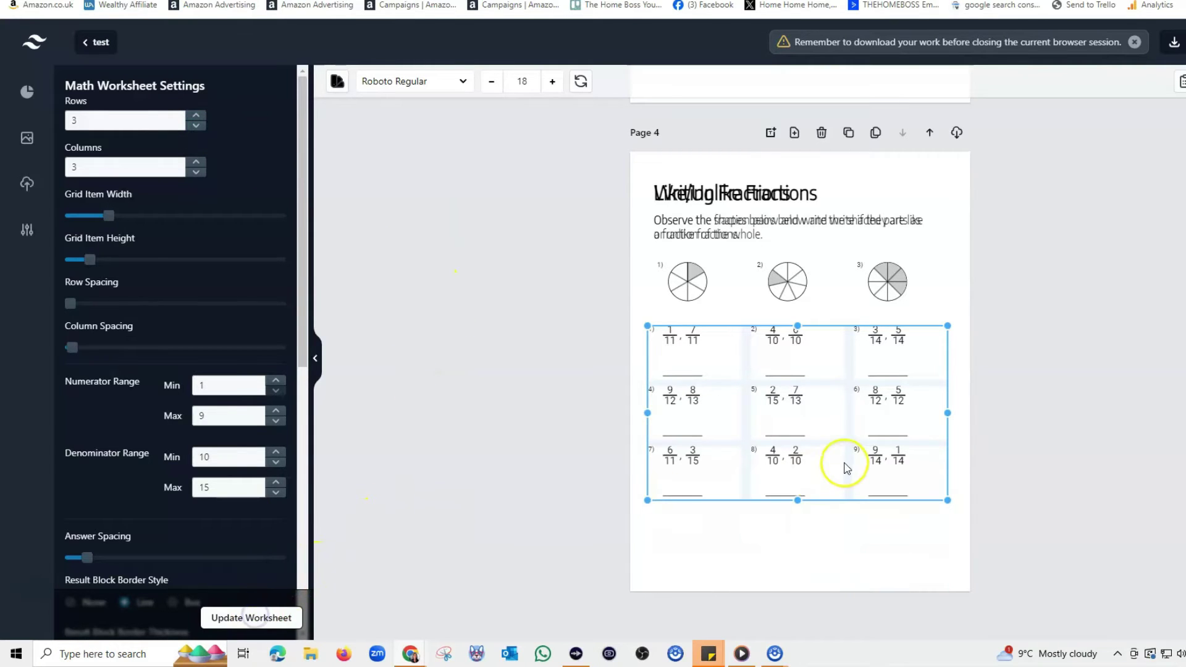
drag(822, 446, 822, 501)
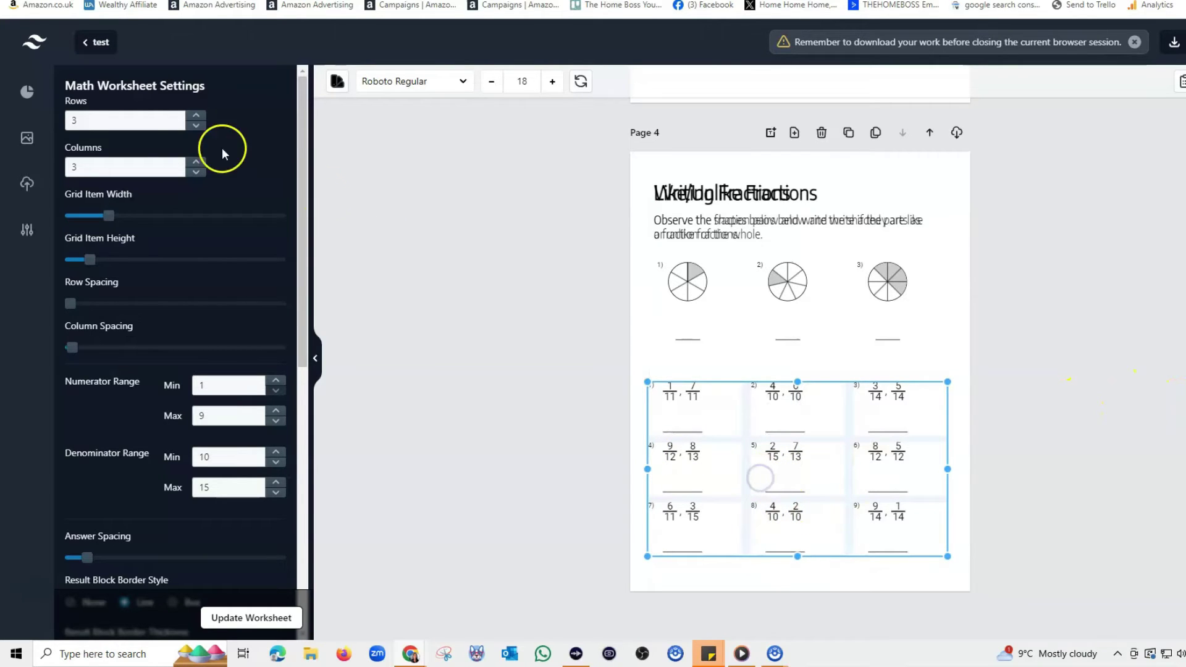
click(197, 126)
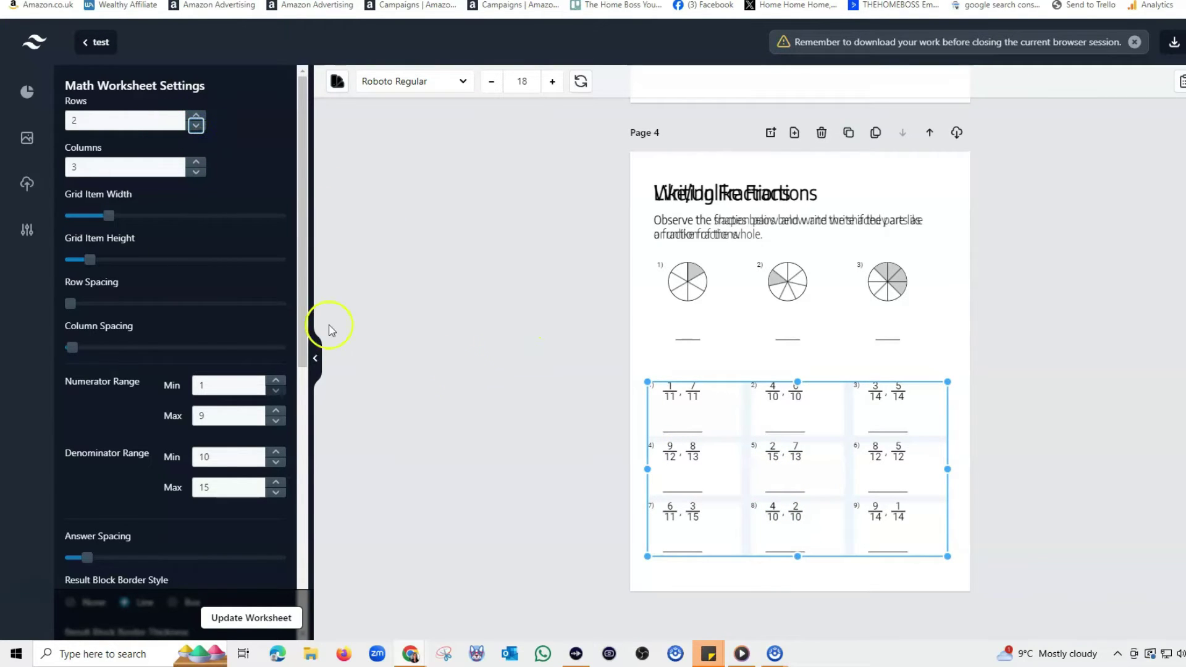
click(275, 617)
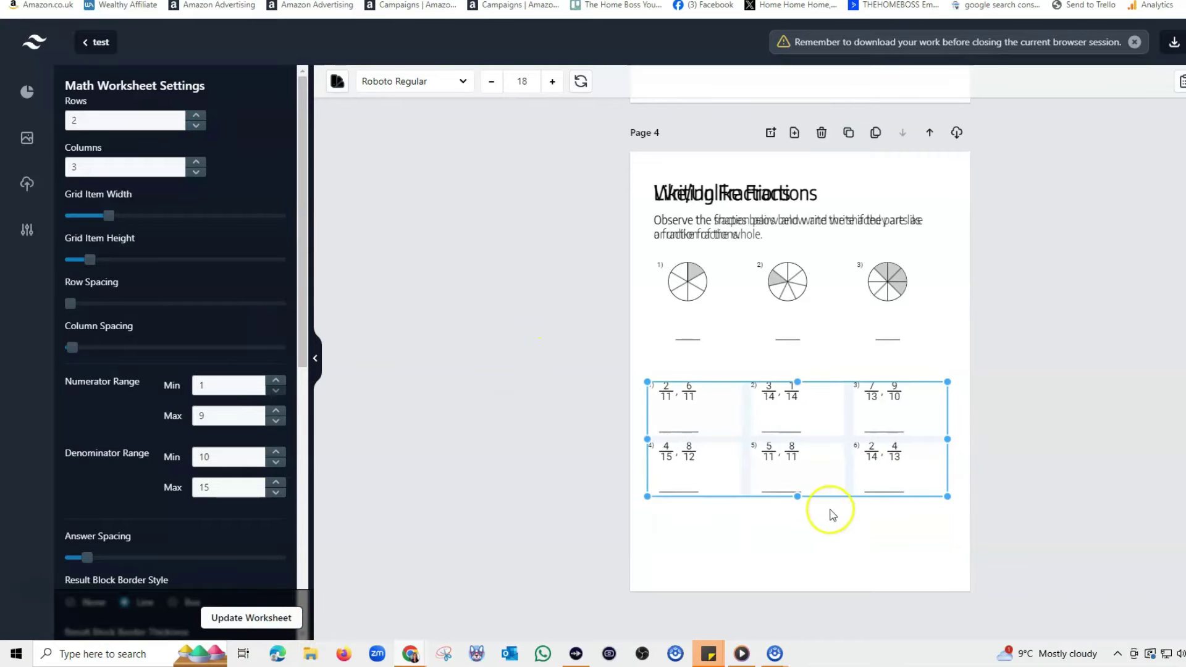
drag(818, 461, 819, 522)
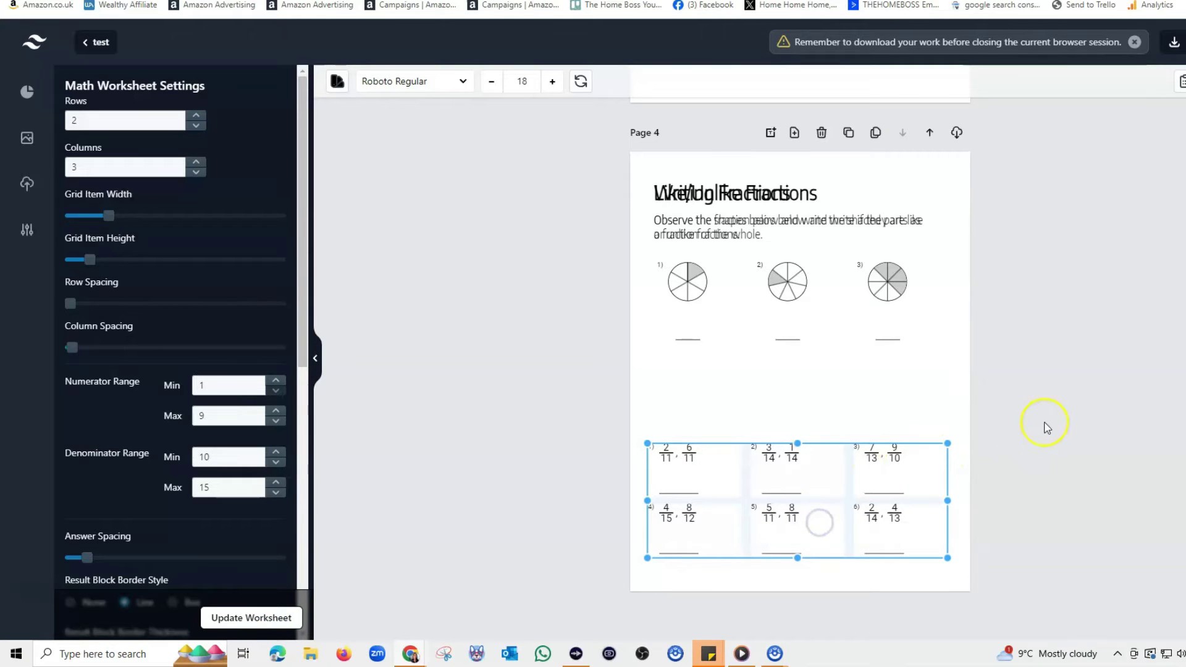
- Place the "Like/Unlike Fractions" title and its instruction text between the circles and the fraction-pair grid, shifting that grid slightly down
drag(759, 197, 737, 387)
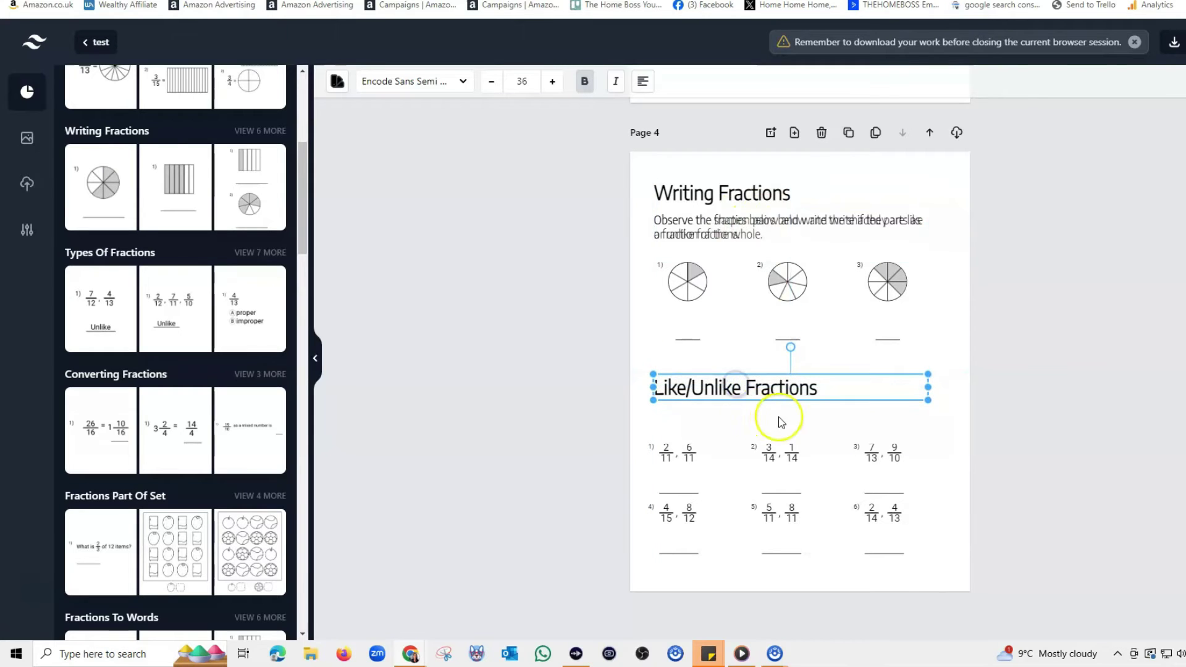
drag(709, 237, 710, 428)
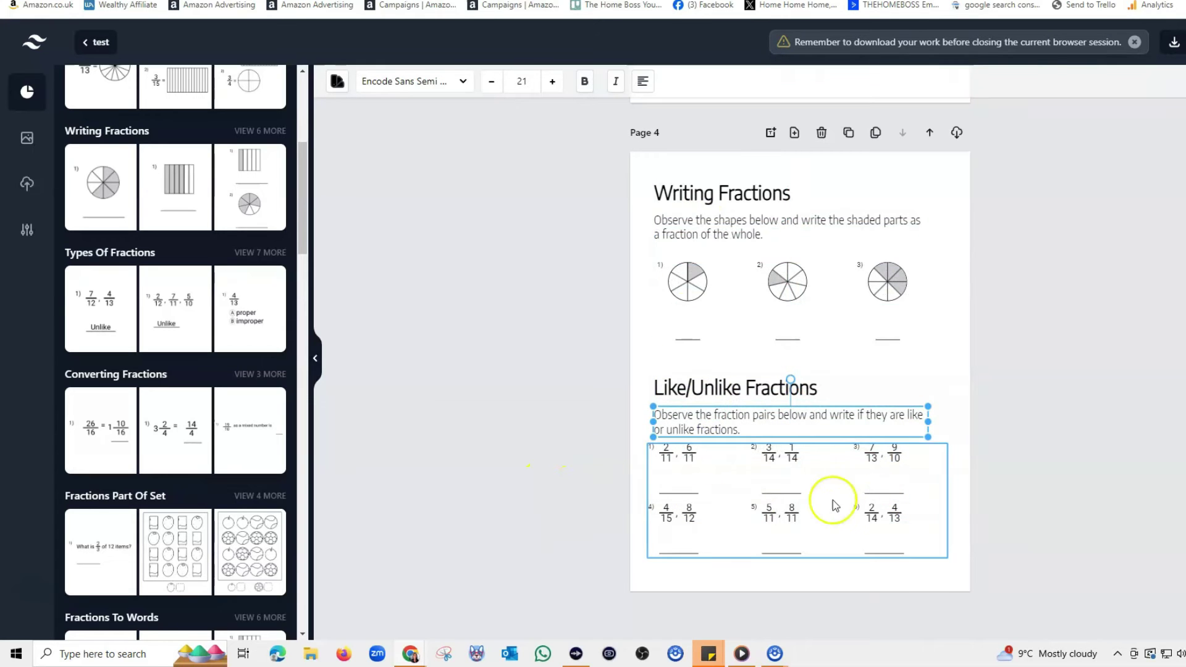
drag(795, 505, 803, 512)
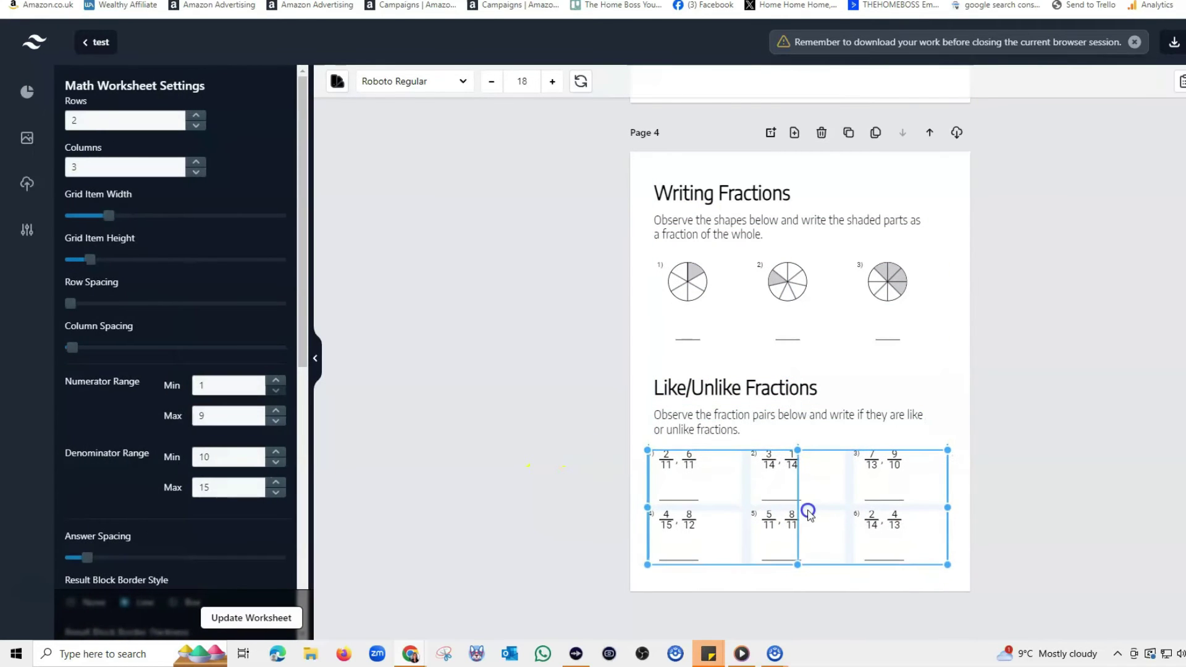
click(1093, 350)
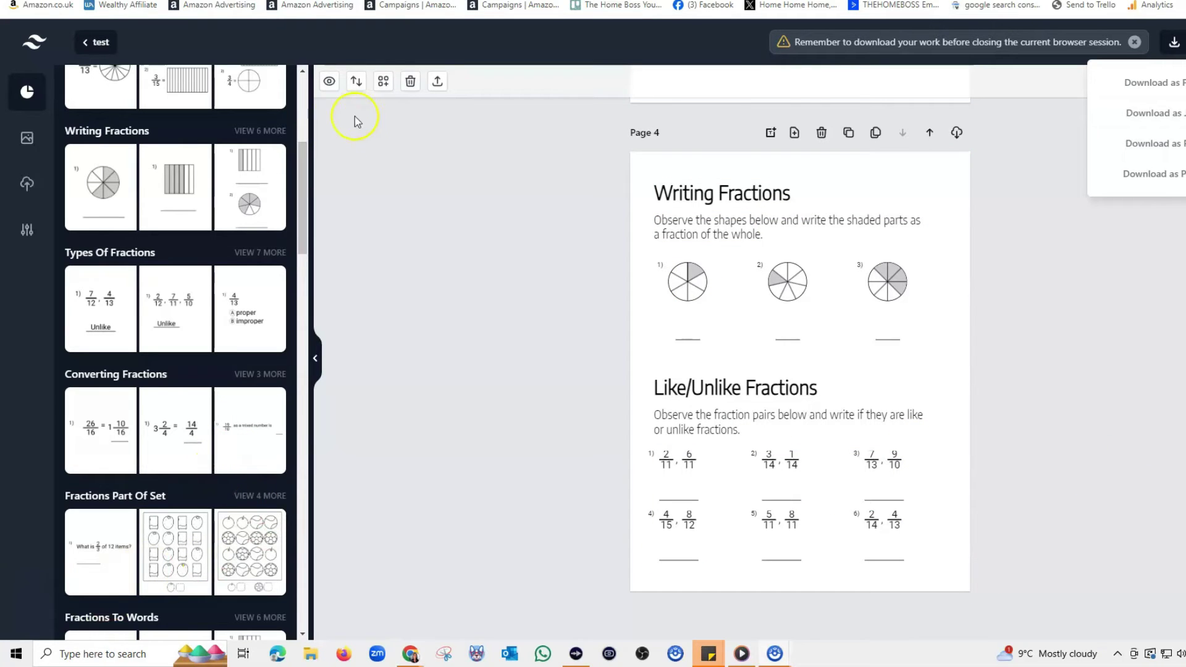
drag(302, 154, 295, 87)
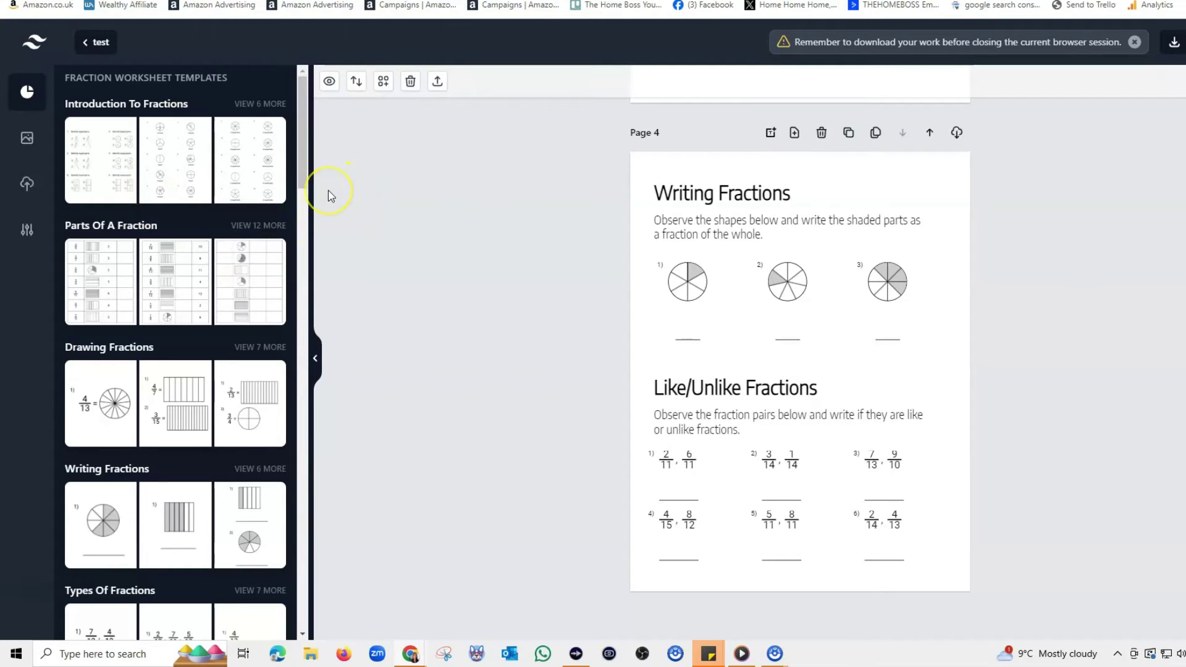
drag(299, 180, 303, 196)
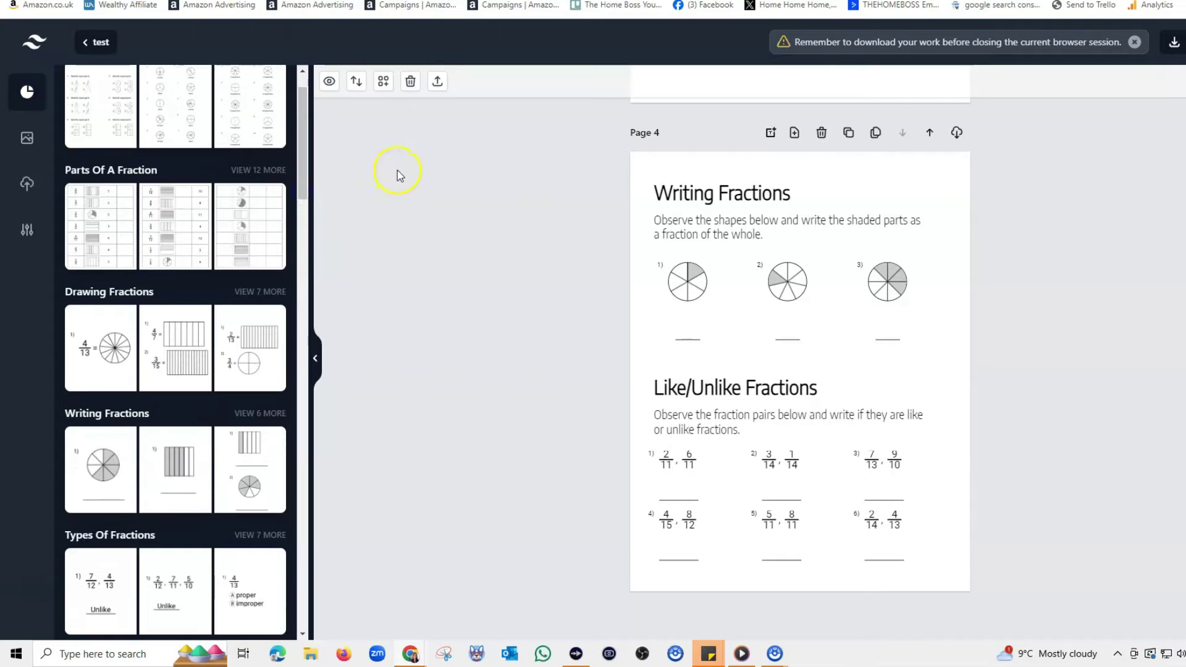